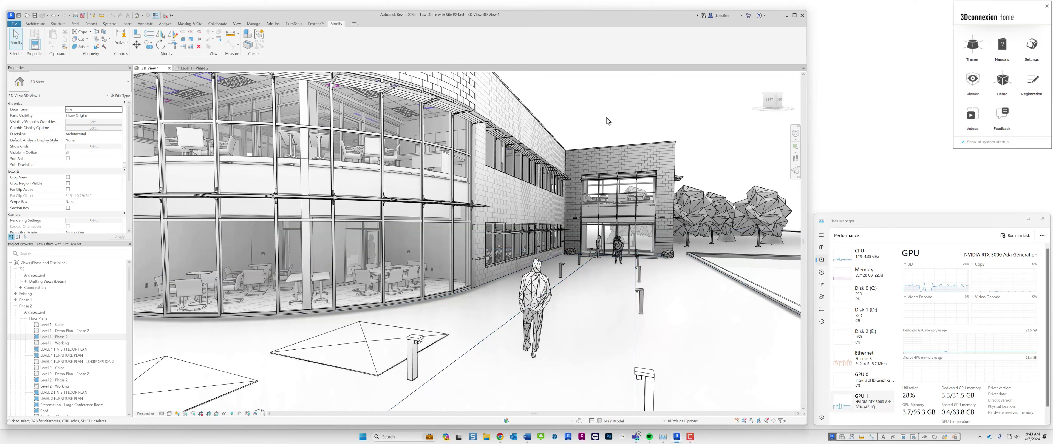
- In the Level 1 - Phase 2 floor plan, place an aligned dimension across the File room's width, above its upper wall
{"action": "left_click", "coordinate": [182, 71]}
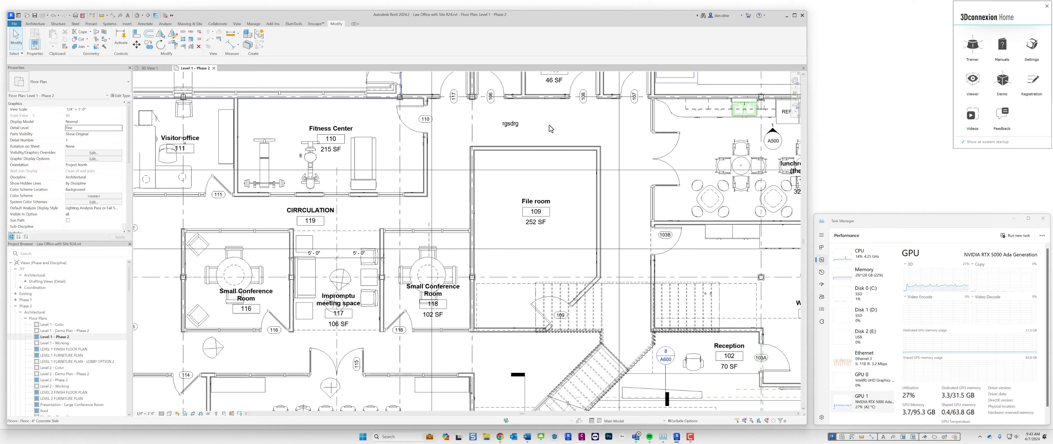
{"action": "key", "text": "d"}
{"action": "key", "text": "i"}
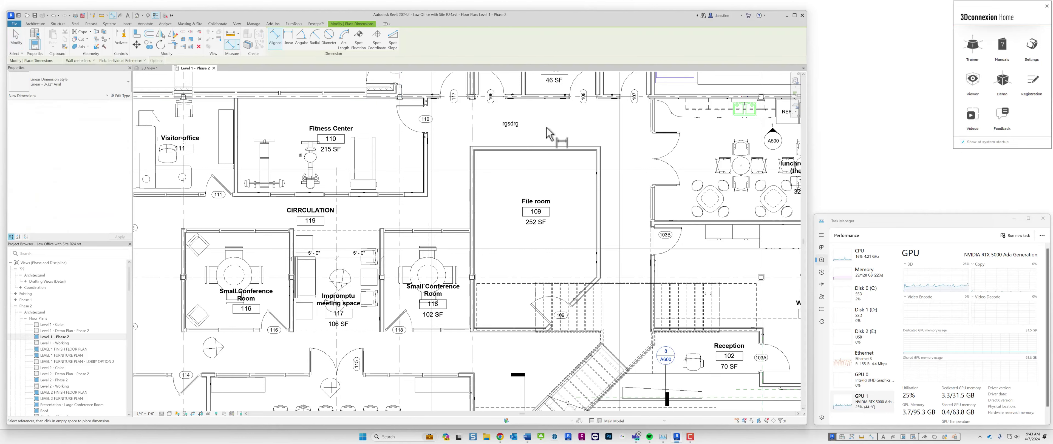
{"action": "left_click", "coordinate": [474, 160]}
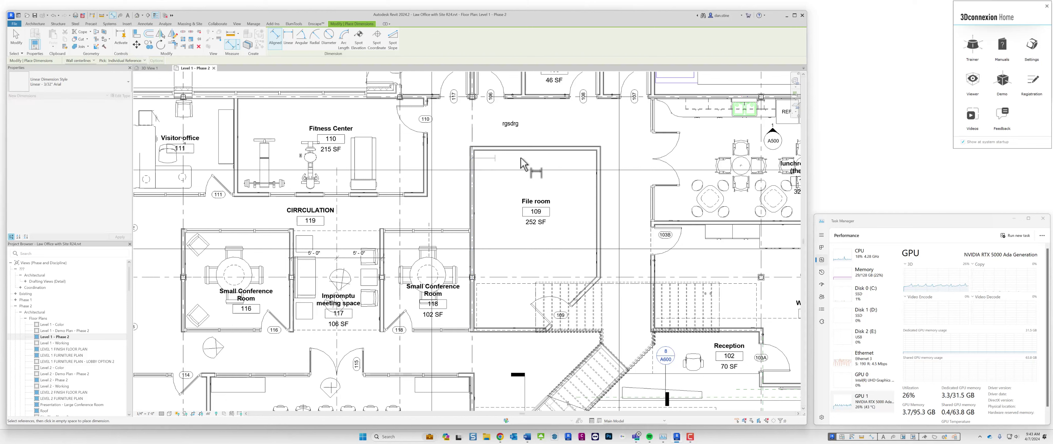
{"action": "left_click", "coordinate": [599, 164]}
{"action": "left_click", "coordinate": [590, 135]}
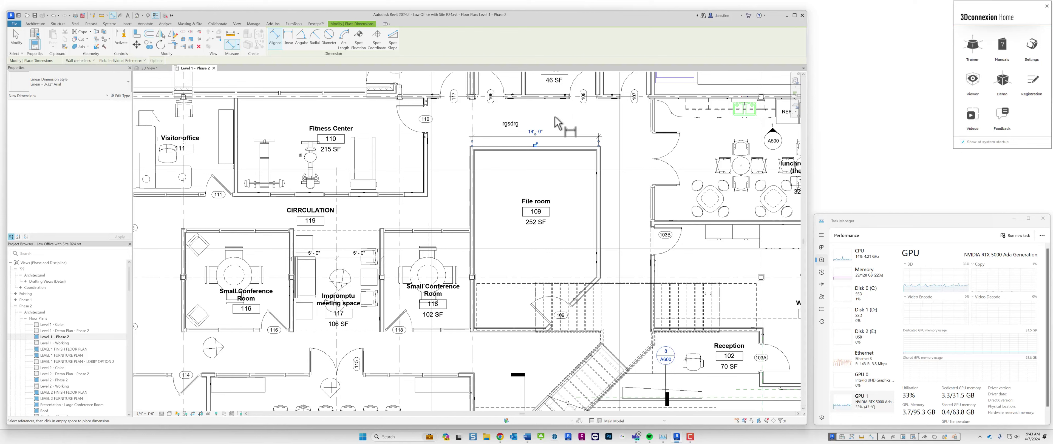
{"action": "key", "text": "Escape"}
- Measure the distance between the File room's left wall and the Fitness Center's right wall
{"action": "key", "text": "m"}
{"action": "key", "text": "e"}
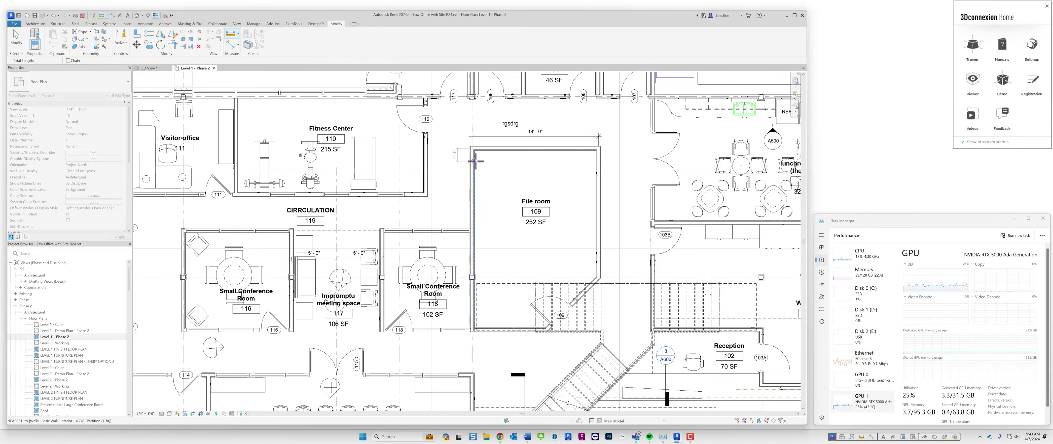
{"action": "left_click", "coordinate": [423, 160]}
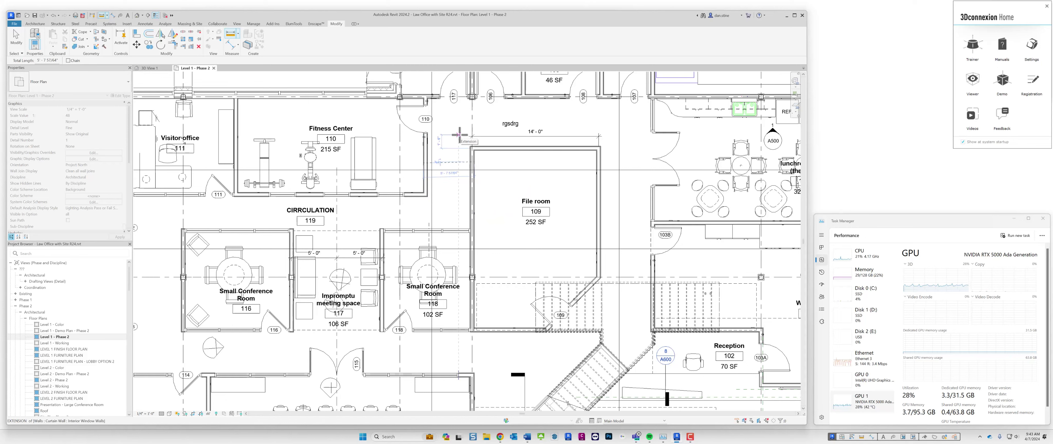
- Place a text note reading "text" above the File room, beside the existing "rgsdrg" note
{"action": "left_click", "coordinate": [883, 437]}
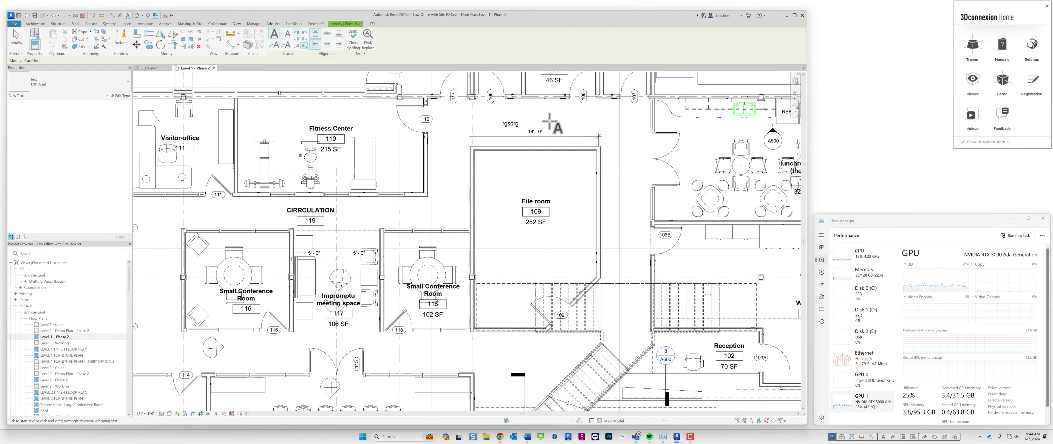
{"action": "left_click", "coordinate": [549, 119]}
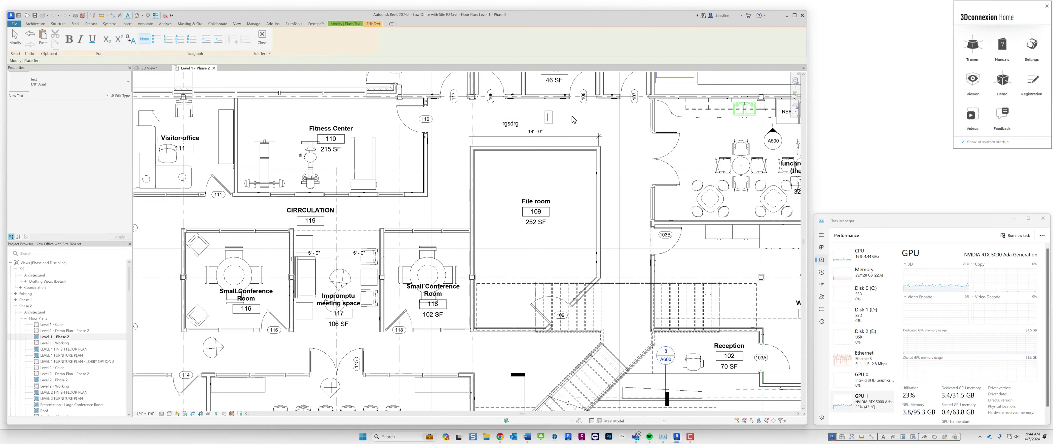
{"action": "type", "text": "text"}
{"action": "left_click", "coordinate": [574, 114]}
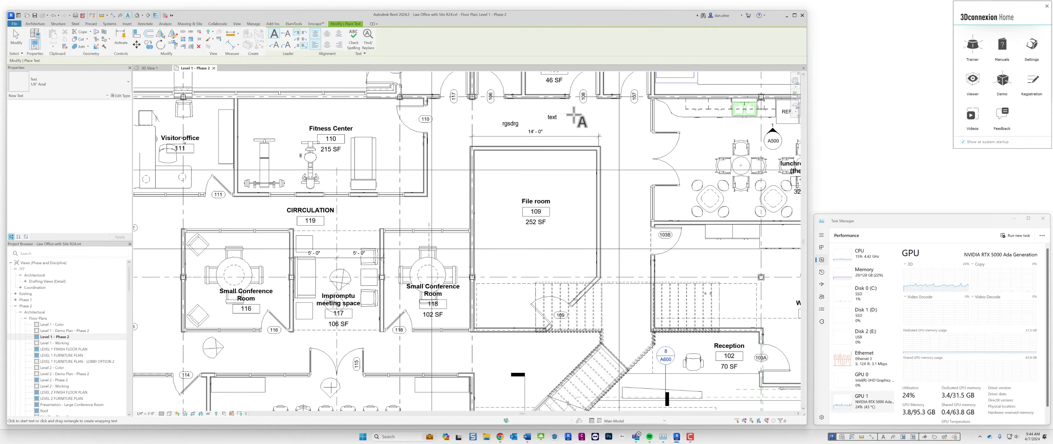
{"action": "key", "text": "Escape"}
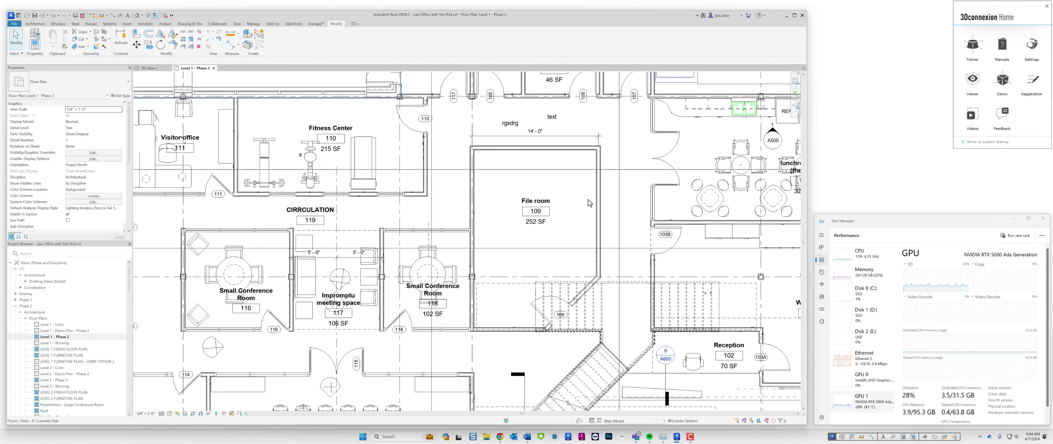
- Examine the Keyboard Pro button assignments and the Autodesk Revit command categories available for key 1, keeping the assignments as they are
{"action": "left_click", "coordinate": [862, 438]}
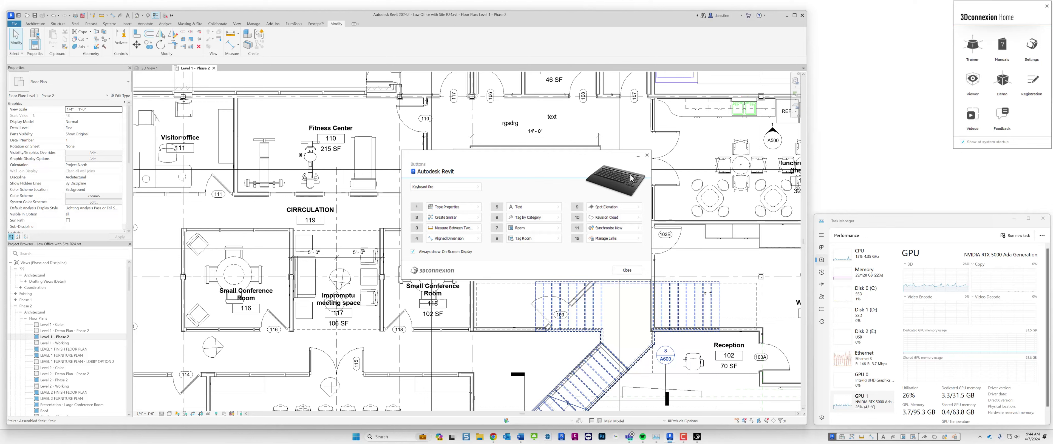
{"action": "left_click", "coordinate": [478, 207]}
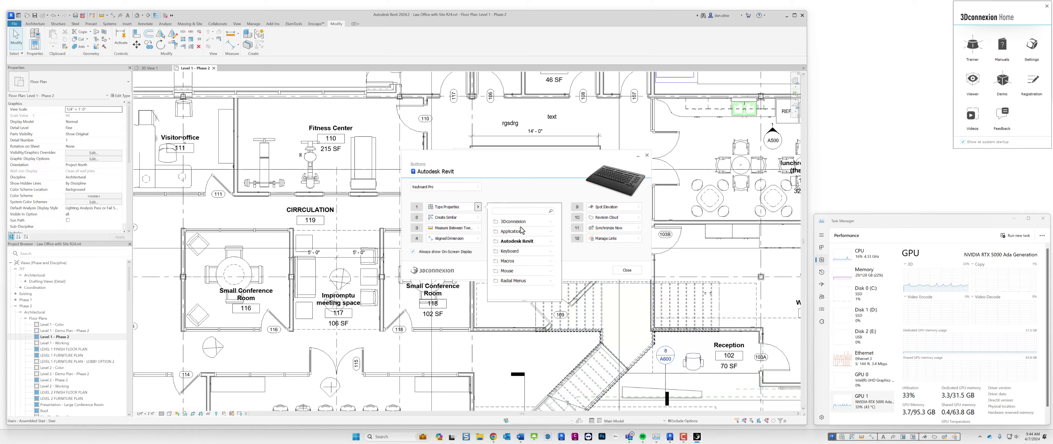
{"action": "left_click", "coordinate": [551, 242]}
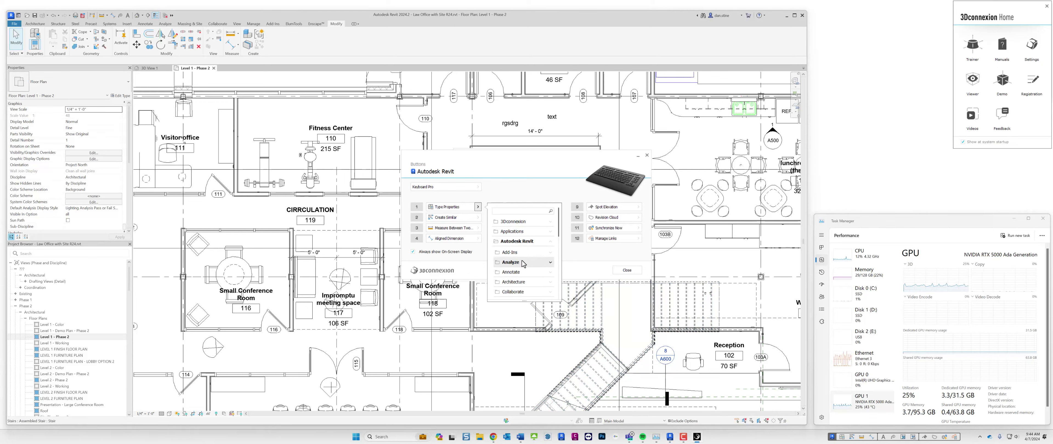
{"action": "left_click", "coordinate": [551, 253]}
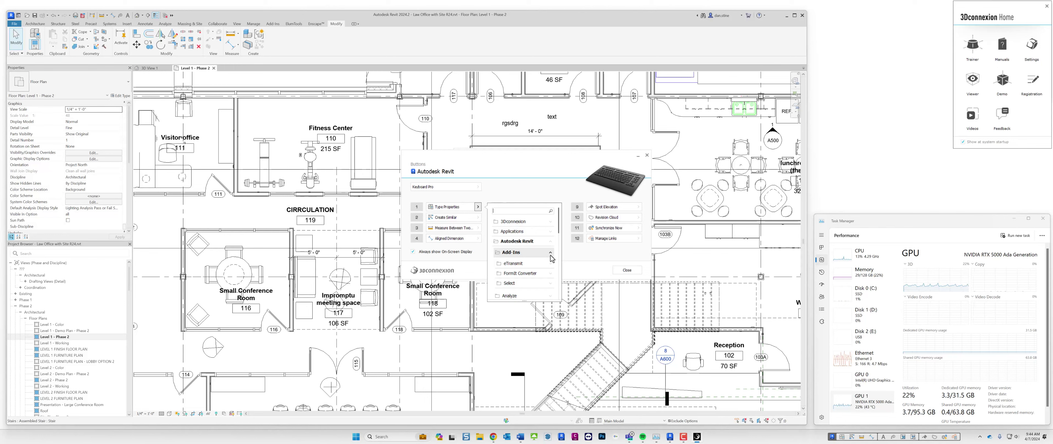
{"action": "left_click", "coordinate": [550, 254]}
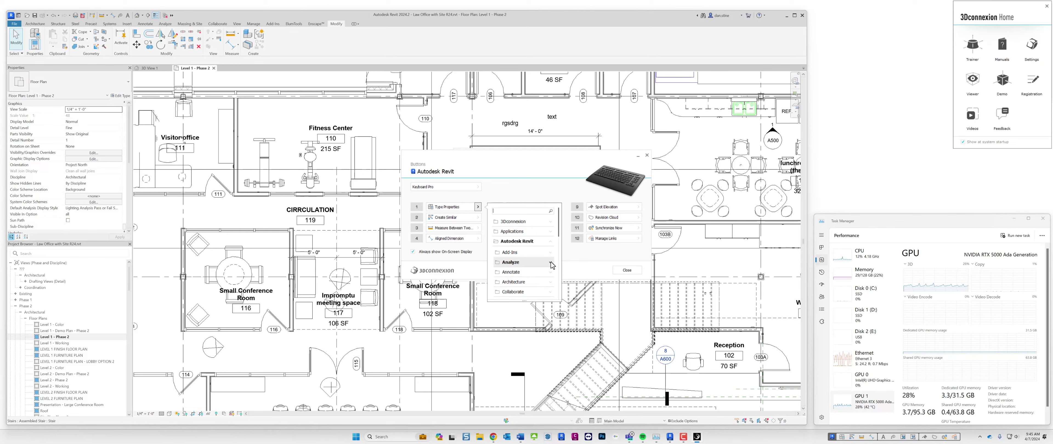
{"action": "left_click", "coordinate": [550, 263]}
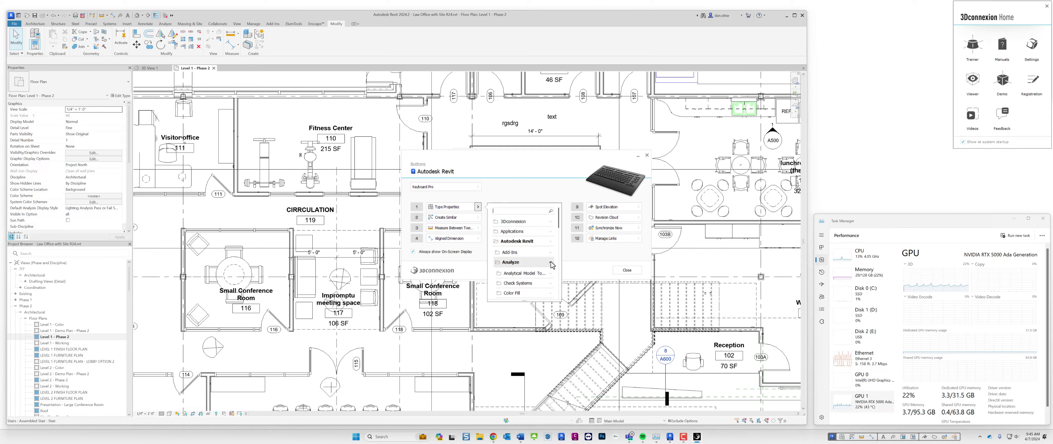
{"action": "left_click", "coordinate": [551, 264]}
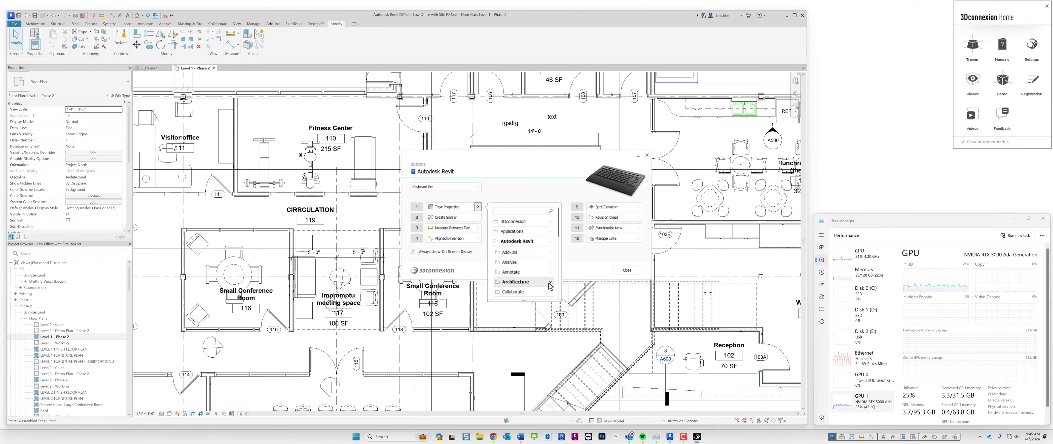
{"action": "left_click", "coordinate": [513, 283]}
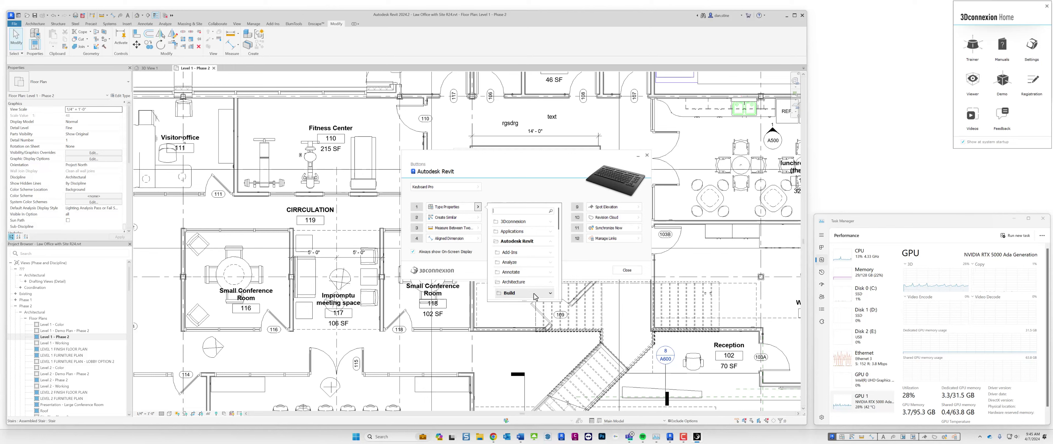
{"action": "left_click", "coordinate": [537, 294]}
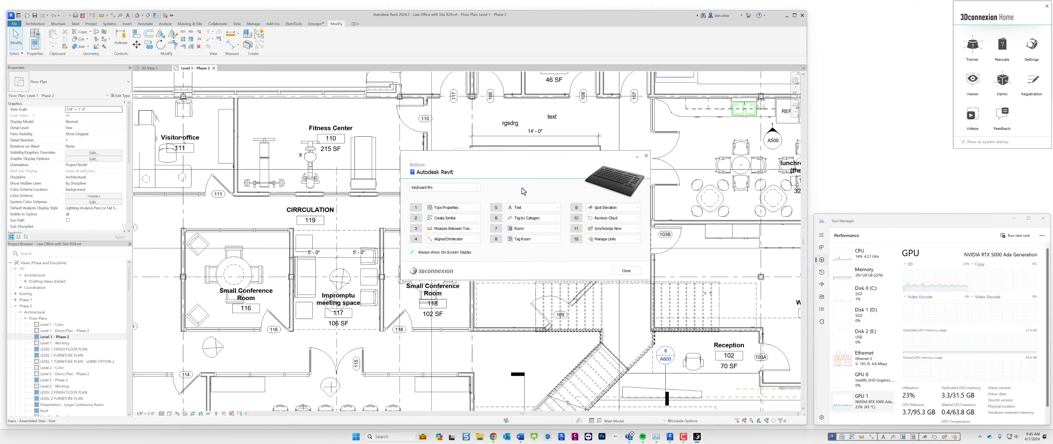
{"action": "left_click", "coordinate": [618, 270]}
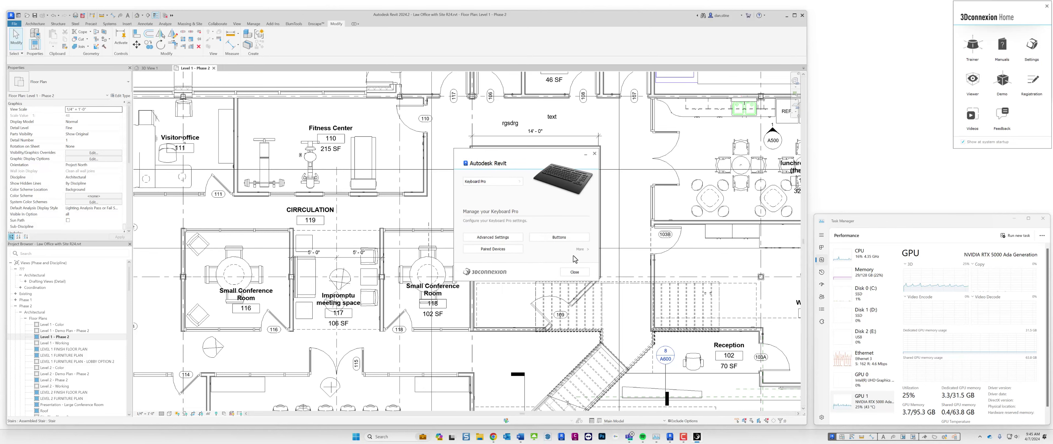
{"action": "left_click", "coordinate": [577, 273]}
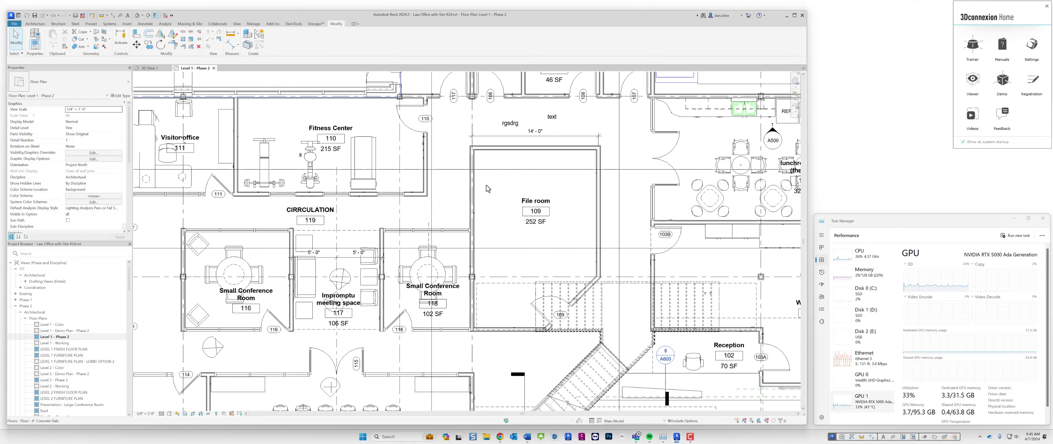
- Fit the entire Level 1 - Phase 2 floor plan in the view
{"action": "scroll", "coordinate": [488, 182], "scroll_direction": "down", "scroll_amount": 2}
{"action": "scroll", "coordinate": [495, 139], "scroll_direction": "up", "scroll_amount": 3}
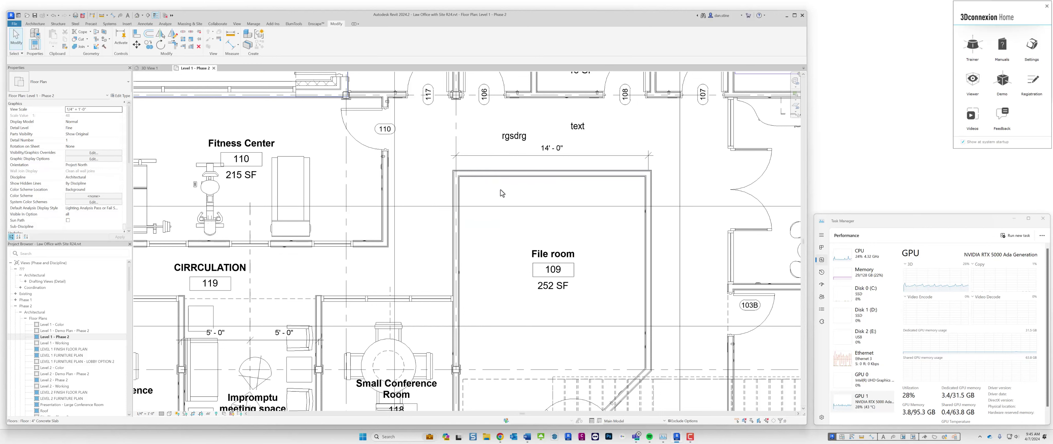
{"action": "middle_click", "coordinate": [502, 190]}
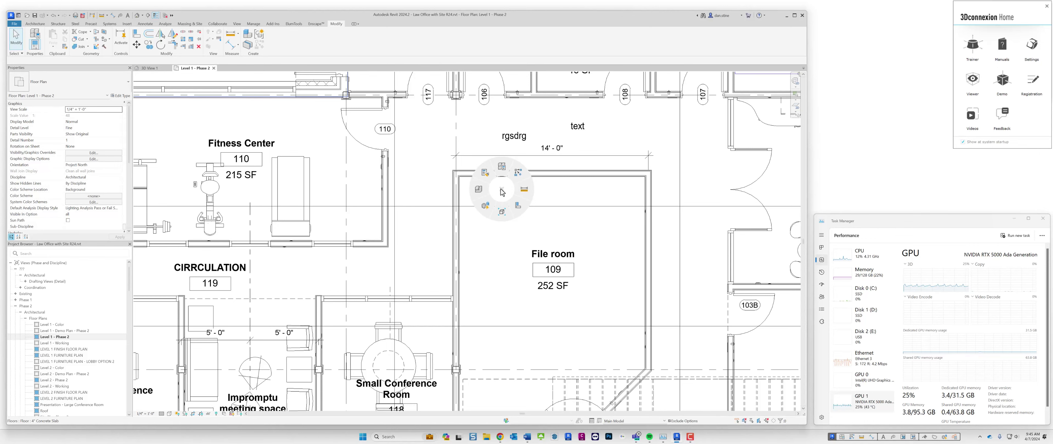
{"action": "left_click", "coordinate": [503, 211]}
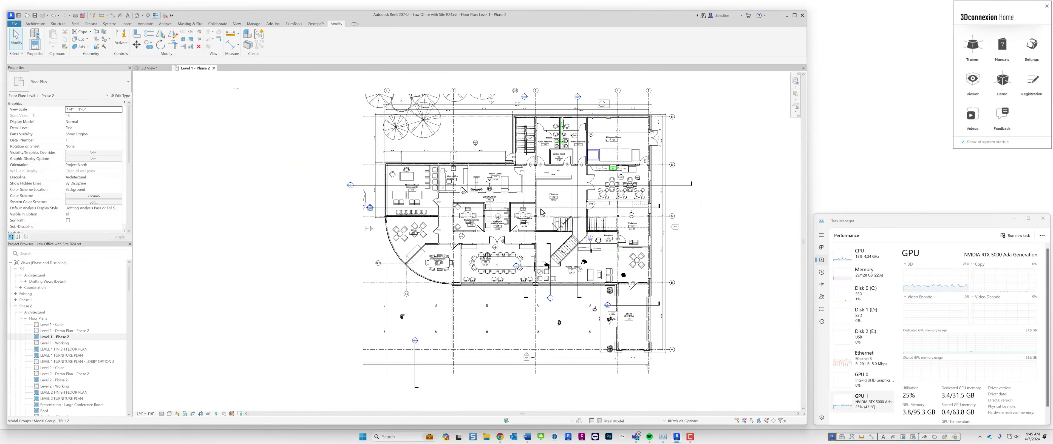
- Align the File room's upper wall with the lower face of the Fitness Center's bottom wall, unjoining the conflicting elements
{"action": "scroll", "coordinate": [550, 185], "scroll_direction": "up", "scroll_amount": 6}
{"action": "scroll", "coordinate": [548, 186], "scroll_direction": "up", "scroll_amount": 3}
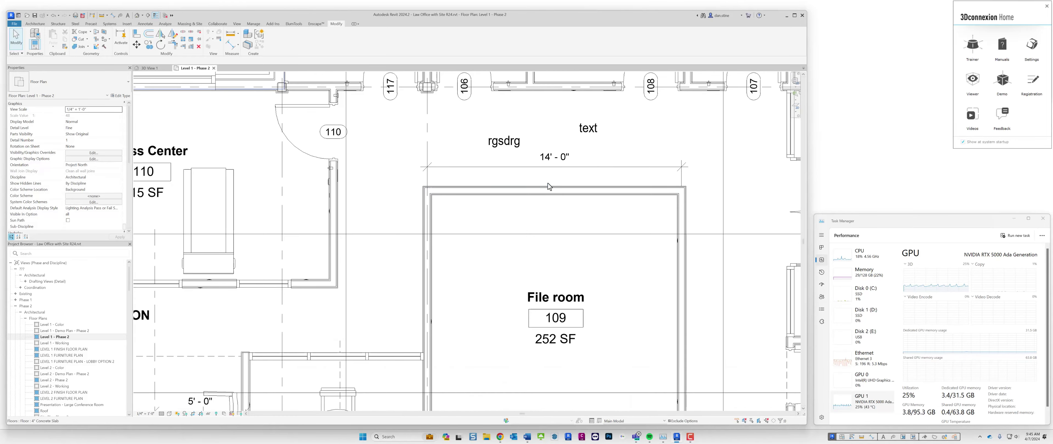
{"action": "right_click", "coordinate": [536, 204]}
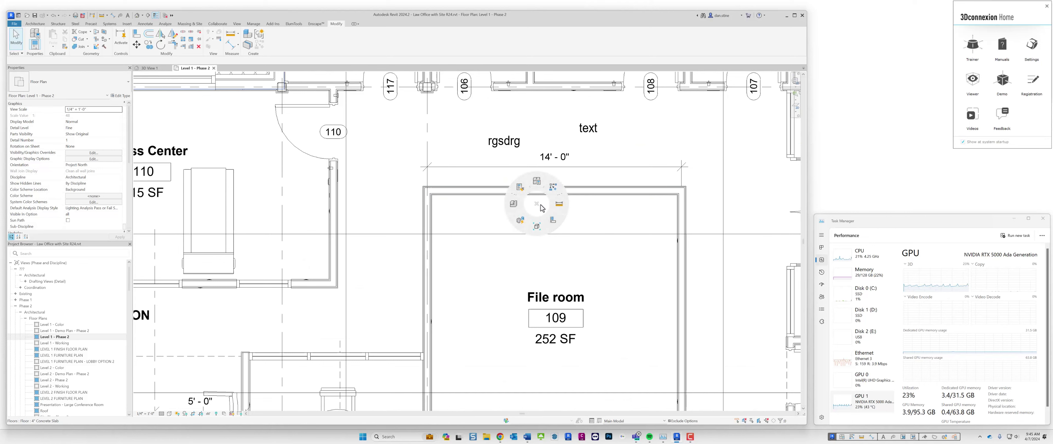
{"action": "left_click", "coordinate": [553, 219]}
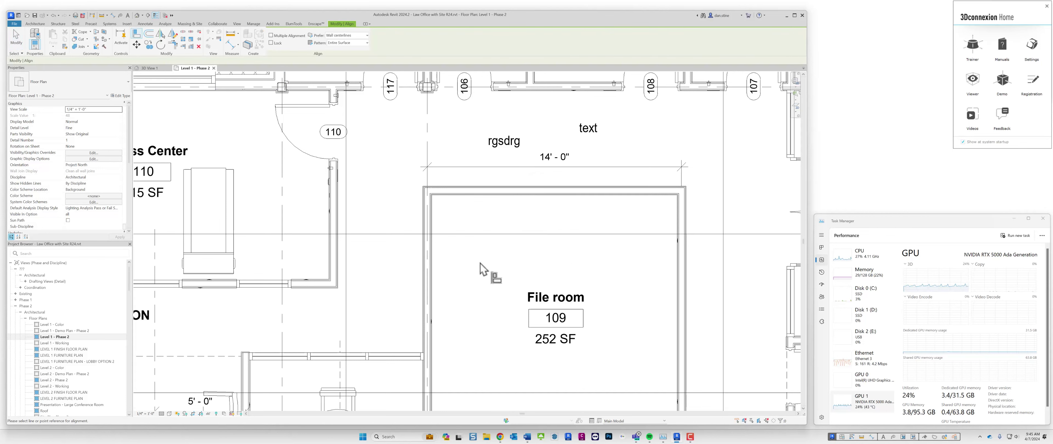
{"action": "left_click", "coordinate": [321, 287]}
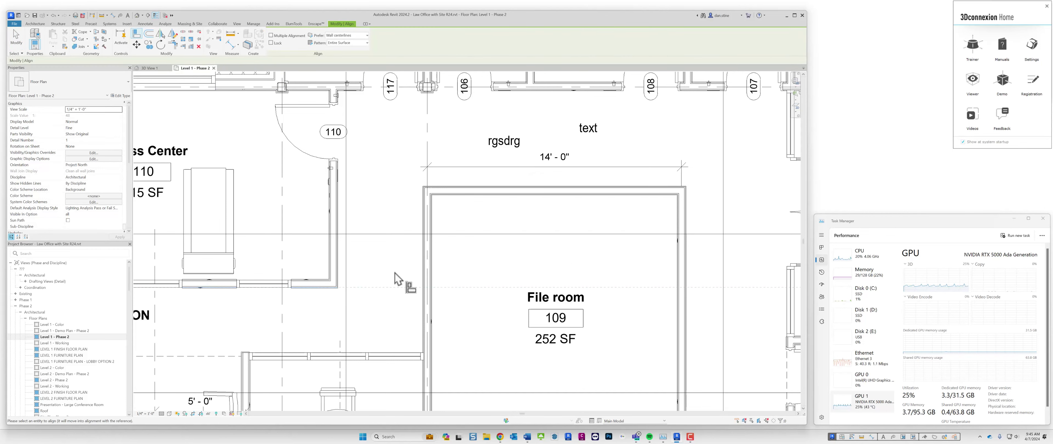
{"action": "left_click", "coordinate": [474, 193]}
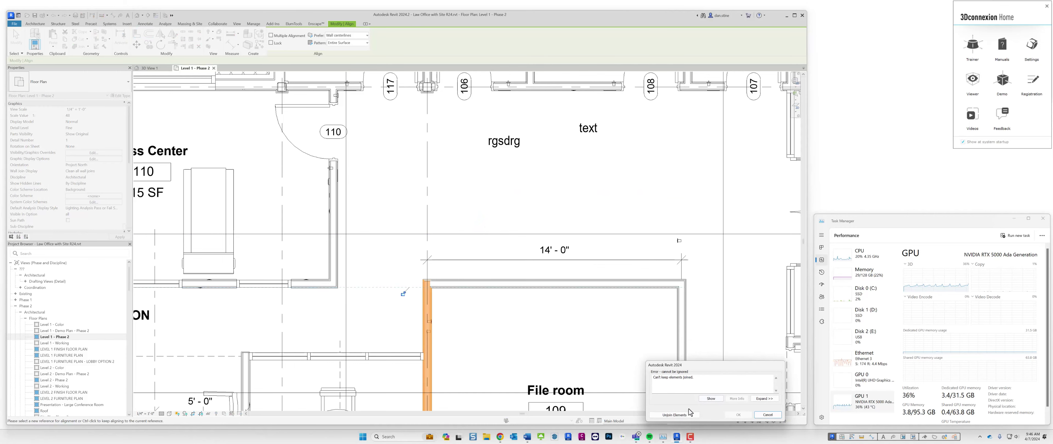
{"action": "left_click", "coordinate": [674, 415]}
- Measure the distance from the File room's left wall to the Fitness Center's lower-right wall corner
{"action": "scroll", "coordinate": [531, 223], "scroll_direction": "down", "scroll_amount": 2}
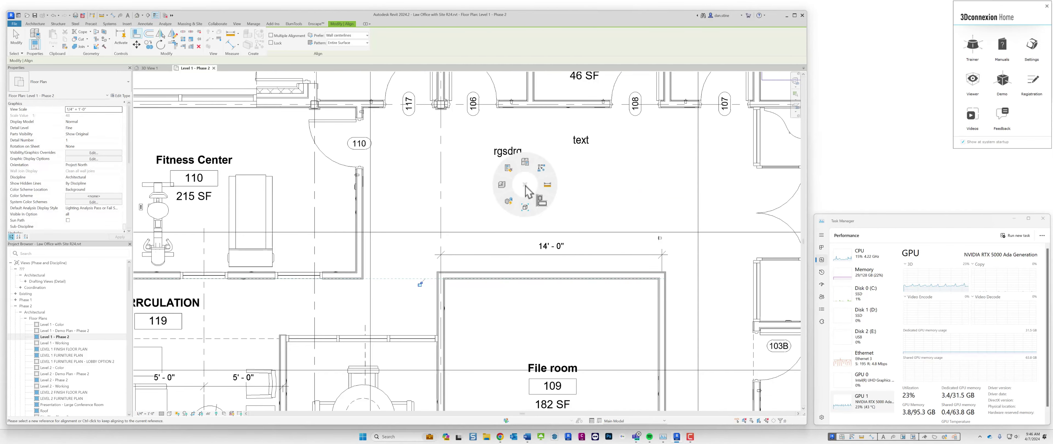
{"action": "left_click", "coordinate": [547, 185]}
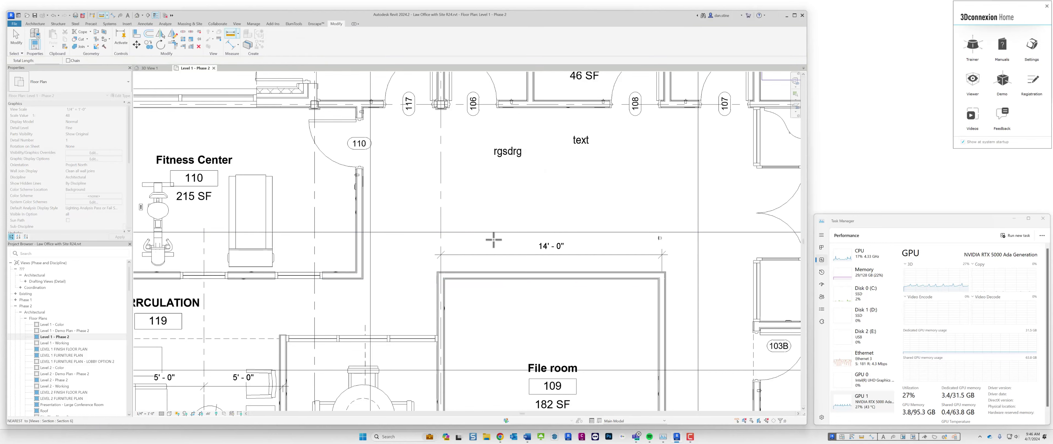
{"action": "left_click", "coordinate": [440, 287]}
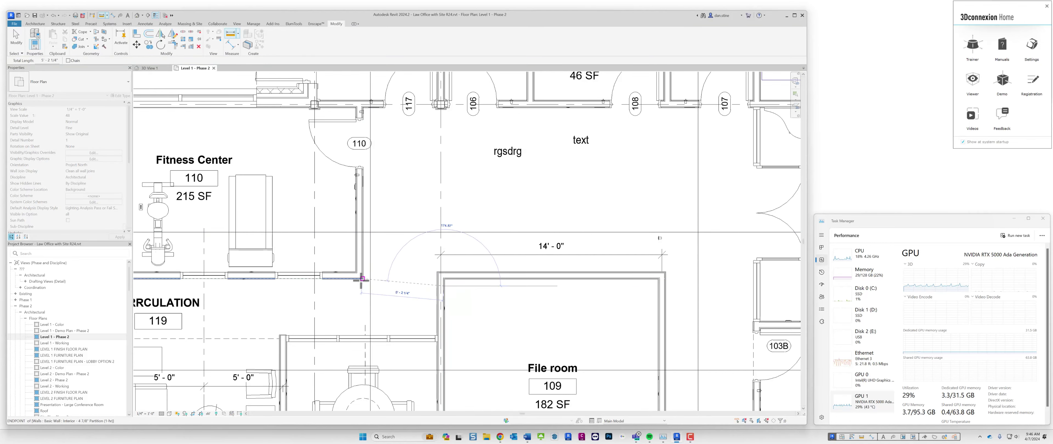
{"action": "scroll", "coordinate": [396, 222], "scroll_direction": "down", "scroll_amount": 3}
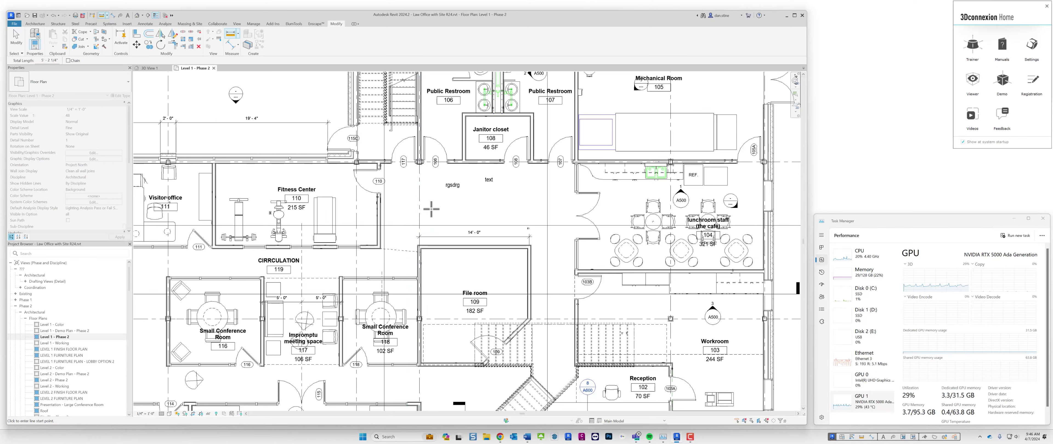
{"action": "key", "text": "Escape"}
{"action": "key", "text": "Escape"}
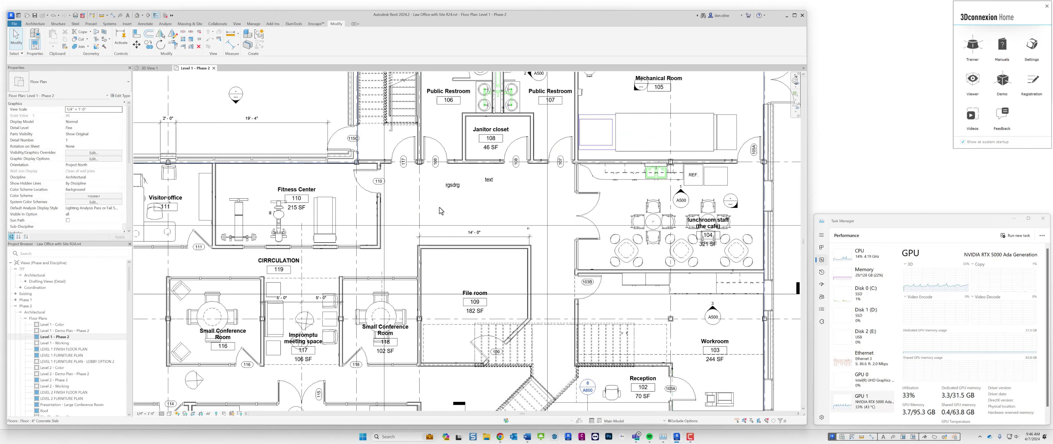
{"action": "scroll", "coordinate": [436, 207], "scroll_direction": "down", "scroll_amount": 2}
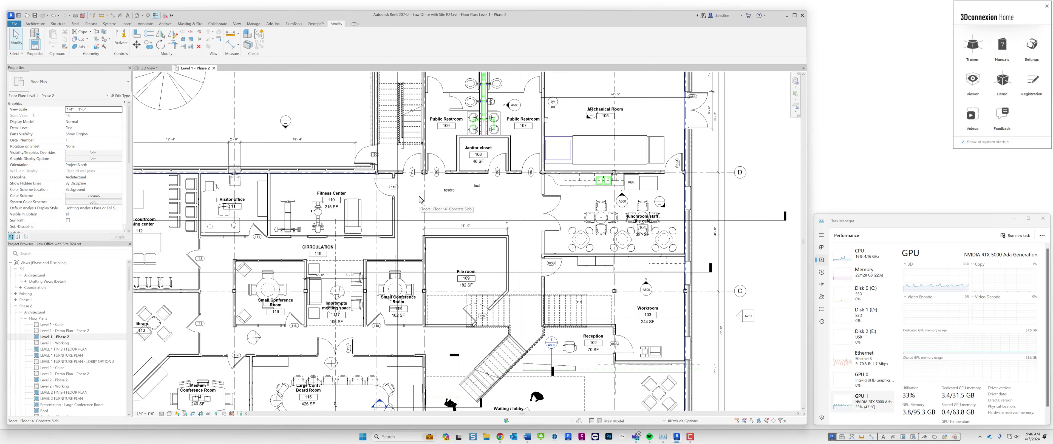
- Switch to 3D View 1 and review its Graphic Display Options, leaving the settings unchanged
{"action": "left_click", "coordinate": [151, 68]}
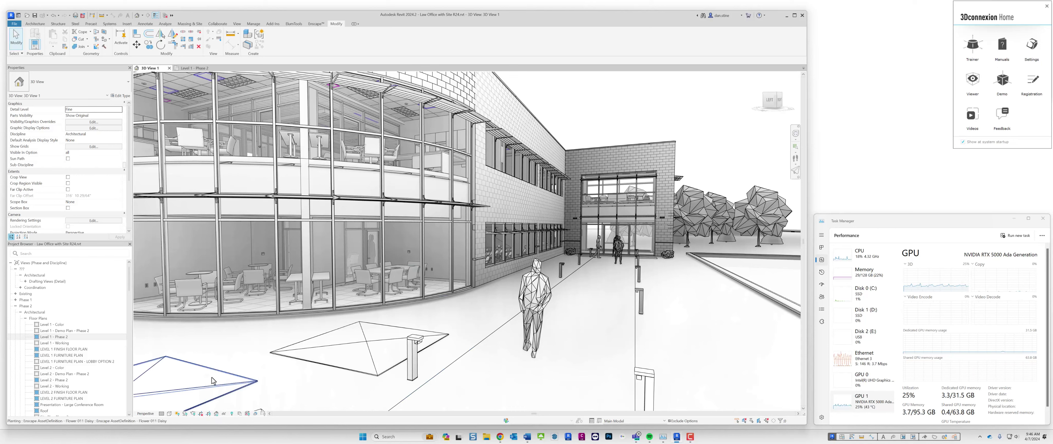
{"action": "left_click", "coordinate": [169, 414]}
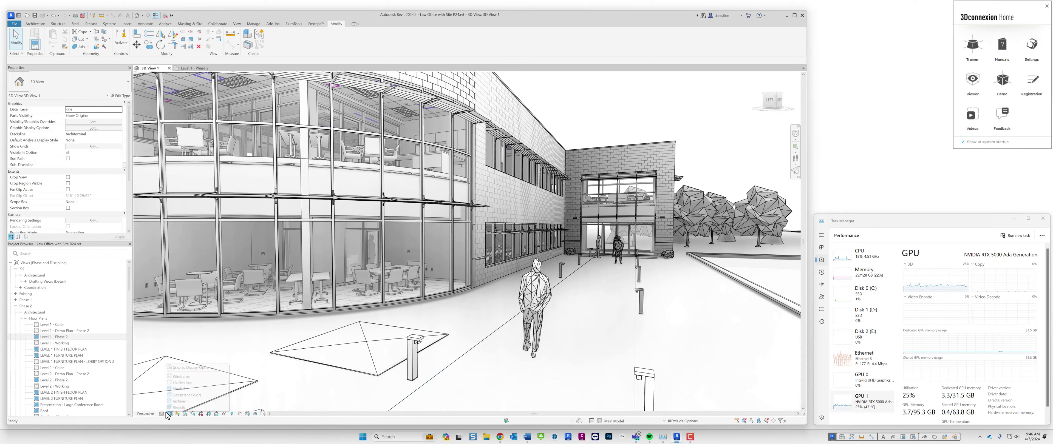
{"action": "left_click", "coordinate": [193, 369]}
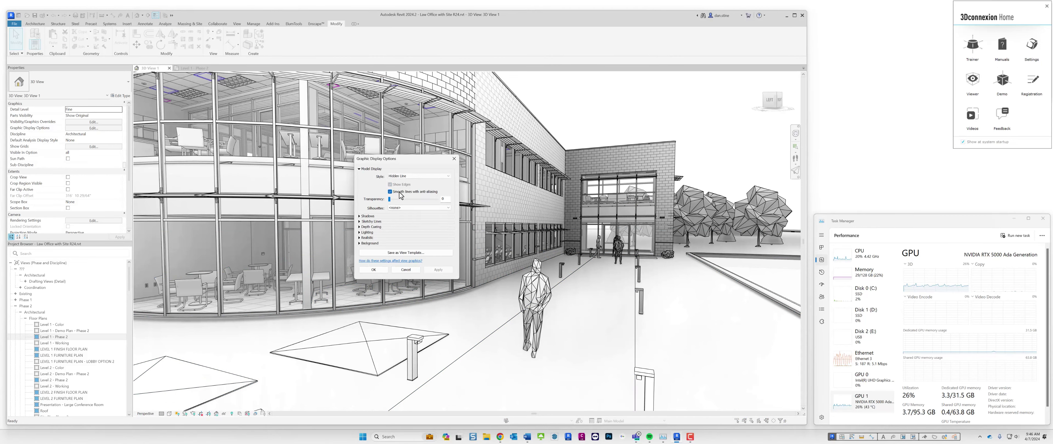
{"action": "left_click", "coordinate": [406, 270]}
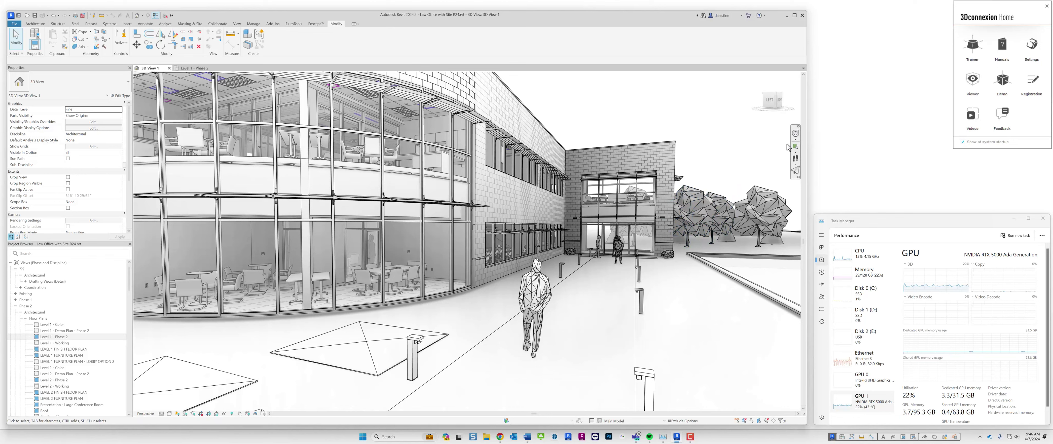
- Switch the 3Dconnexion navigation to Object Mode and back to Walk Mode in the 3D view
{"action": "left_click", "coordinate": [795, 160]}
{"action": "left_click", "coordinate": [795, 166]}
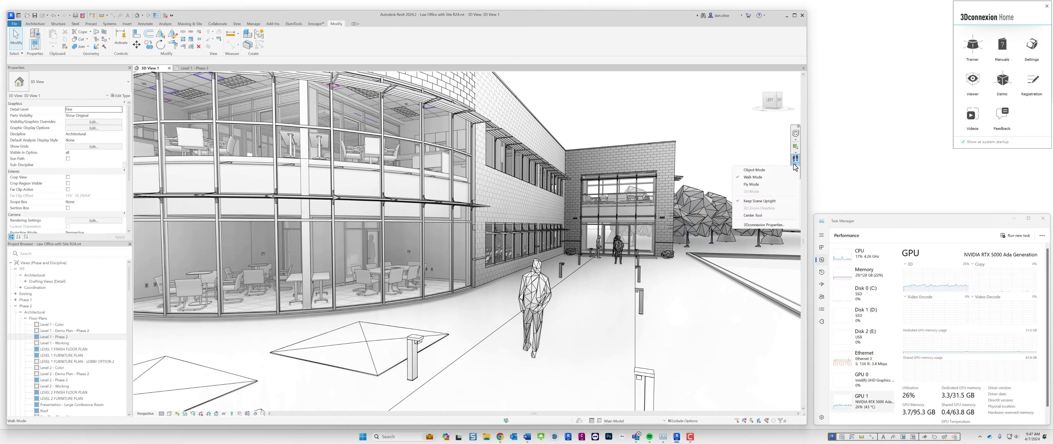
{"action": "left_click", "coordinate": [770, 170]}
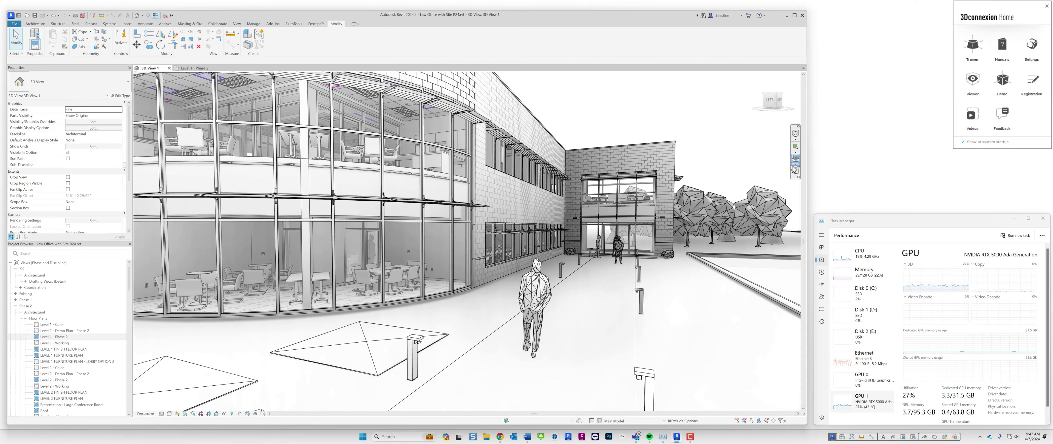
{"action": "left_click", "coordinate": [796, 166]}
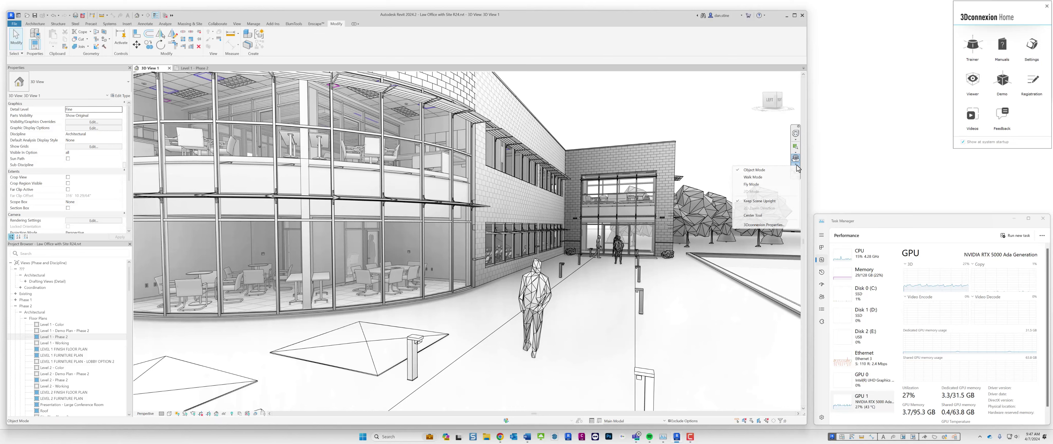
{"action": "left_click", "coordinate": [766, 177]}
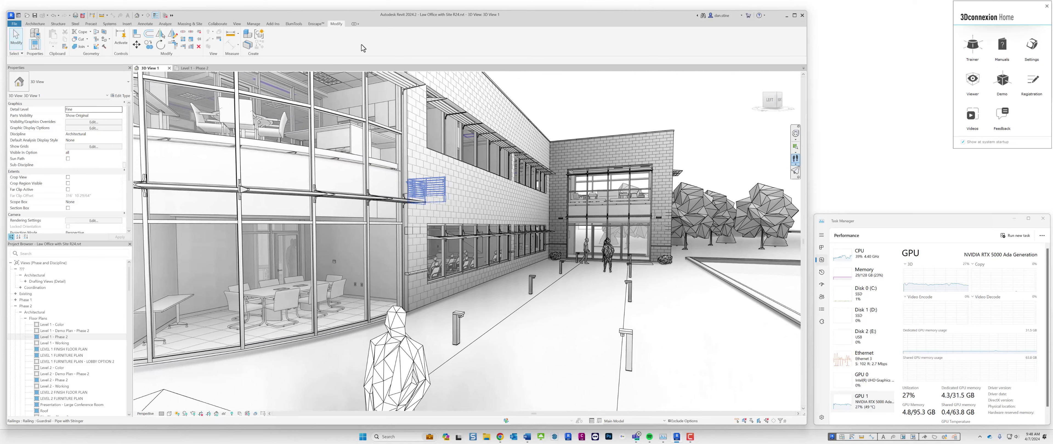
- Review the Rendering section of Enscape's General Settings and start Enscape for 3D View 1
{"action": "left_click", "coordinate": [425, 189]}
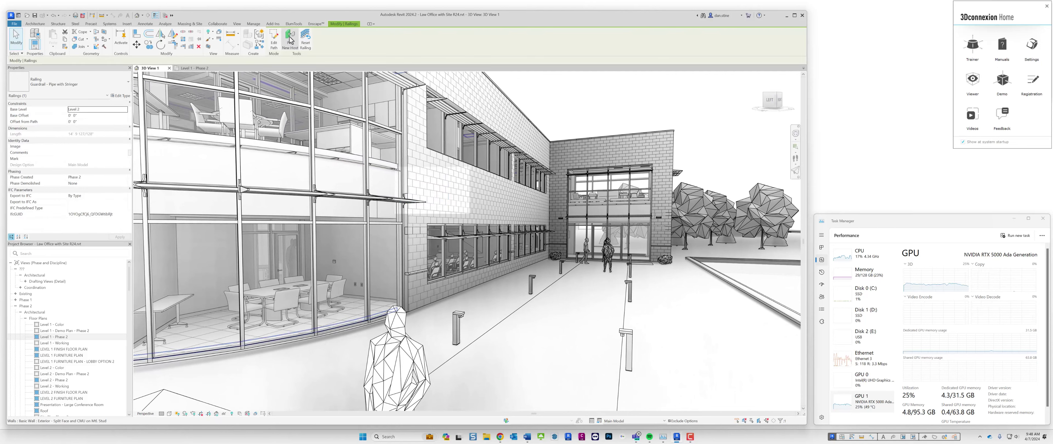
{"action": "left_click", "coordinate": [313, 24]}
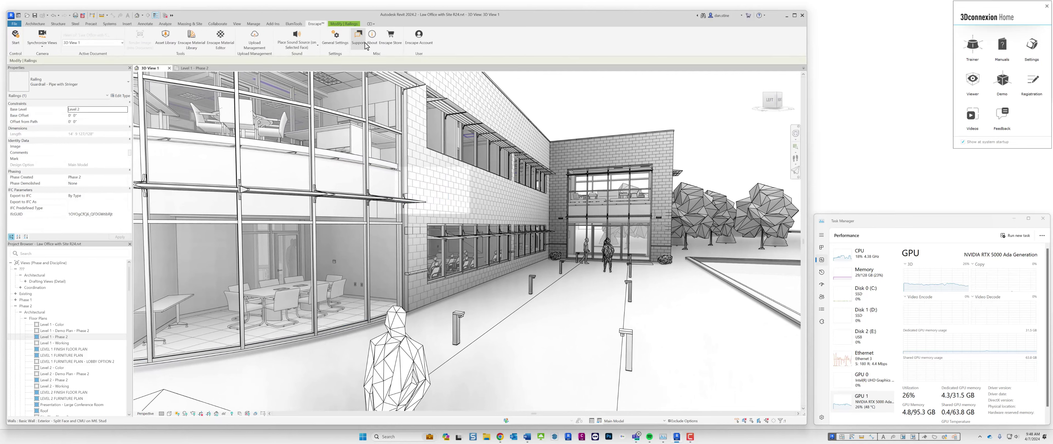
{"action": "left_click", "coordinate": [335, 39]}
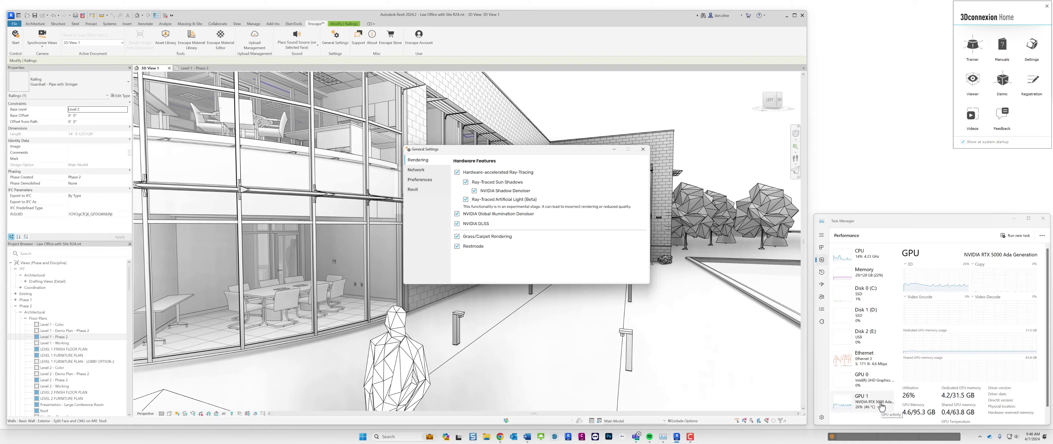
{"action": "left_click", "coordinate": [643, 150]}
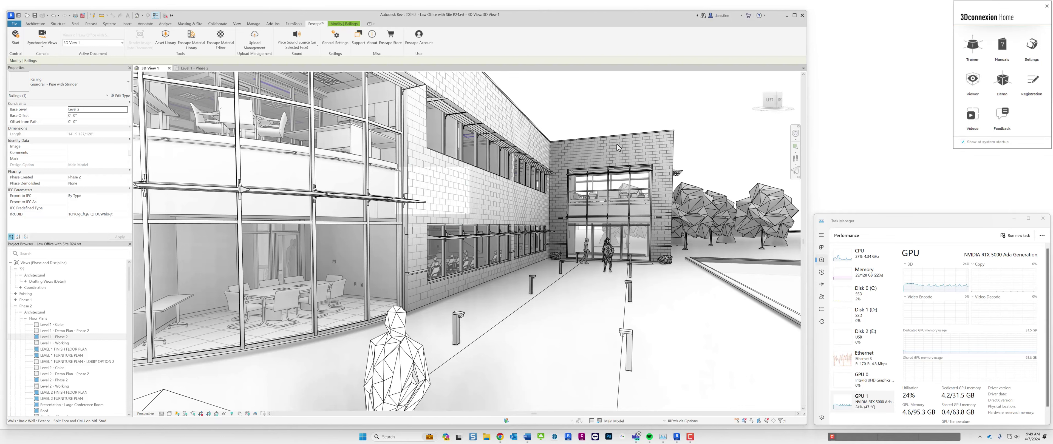
{"action": "left_click", "coordinate": [16, 41]}
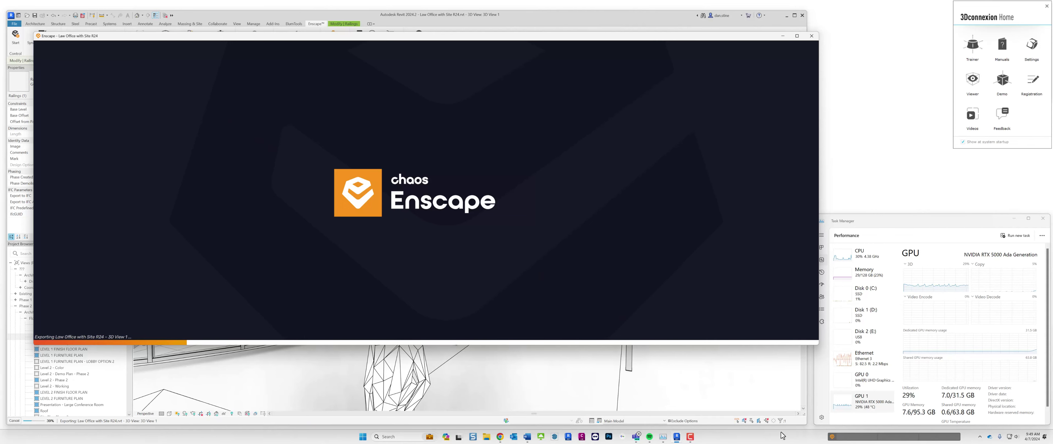
- Bring up Chrome and a blank Word document, and examine the Keyboard Pro button assignments for Microsoft Word
{"action": "left_click", "coordinate": [500, 436]}
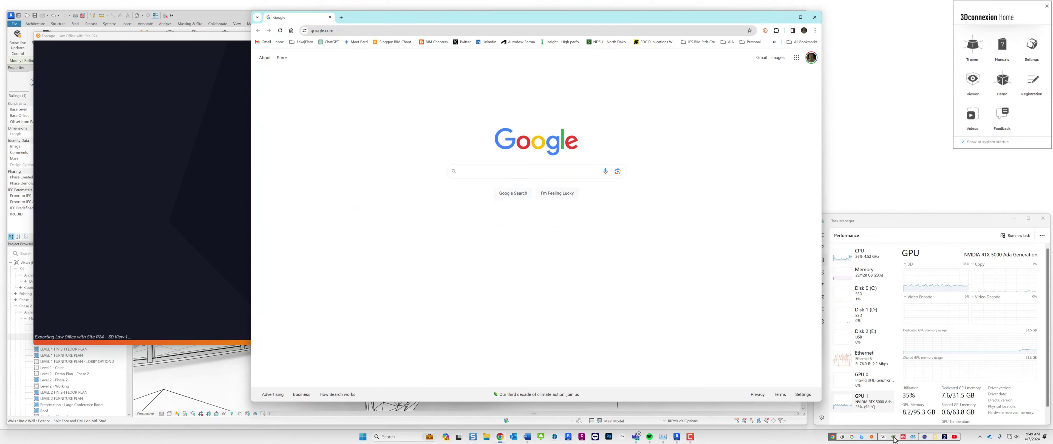
{"action": "left_click", "coordinate": [873, 439]}
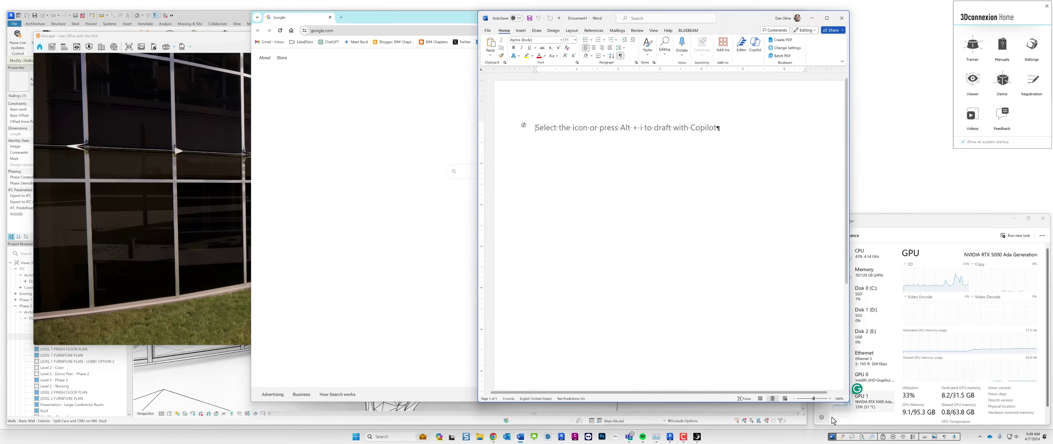
{"action": "left_click", "coordinate": [894, 438]}
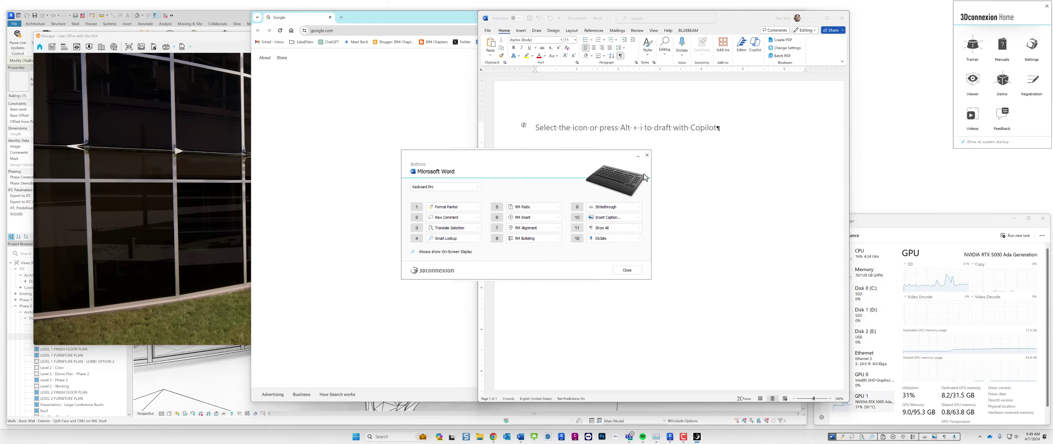
{"action": "left_click", "coordinate": [647, 156]}
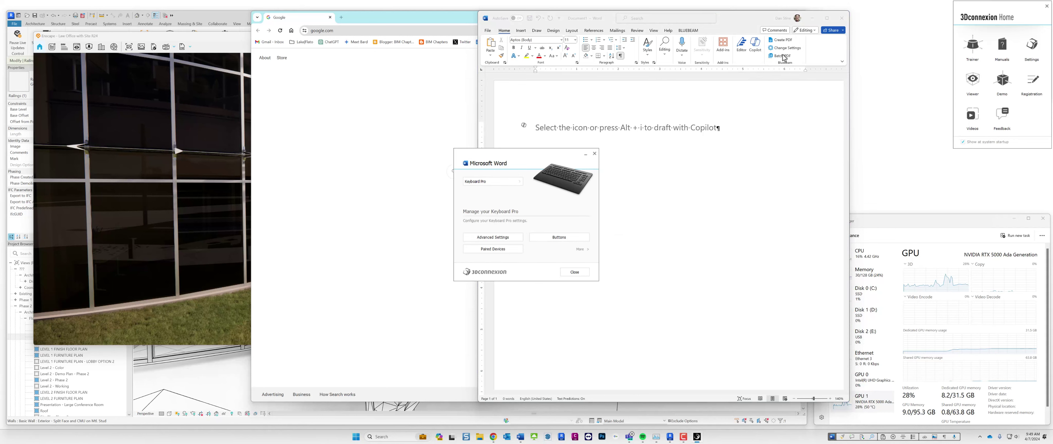
- Minimize Word and Chrome and close the 3Dconnexion settings to return to the Enscape rendering
{"action": "left_click", "coordinate": [809, 18]}
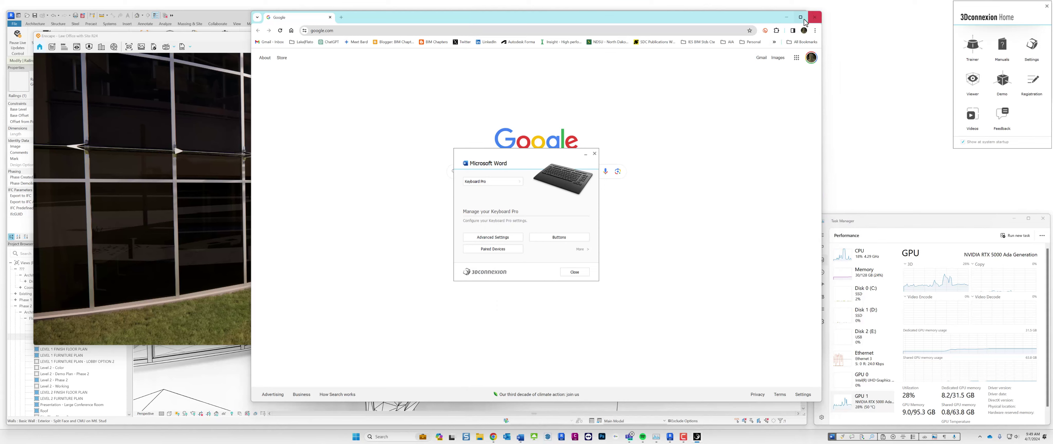
{"action": "left_click", "coordinate": [787, 18]}
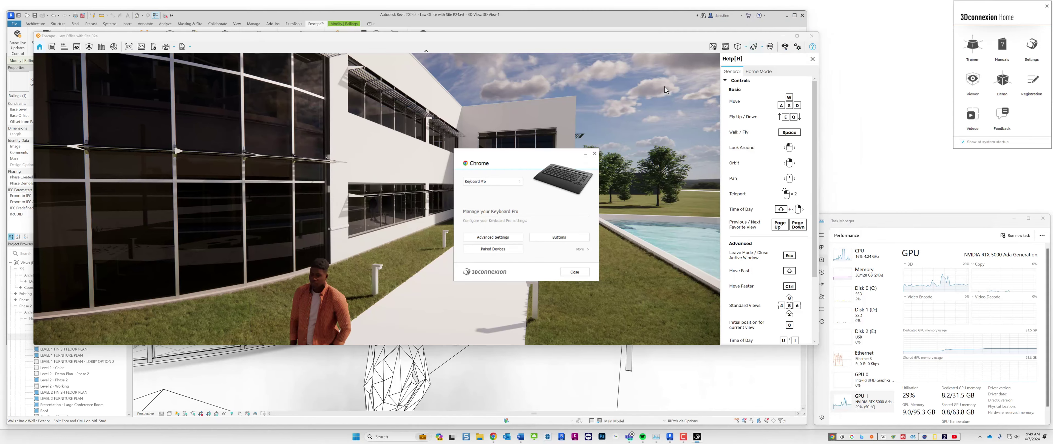
{"action": "left_click", "coordinate": [595, 156]}
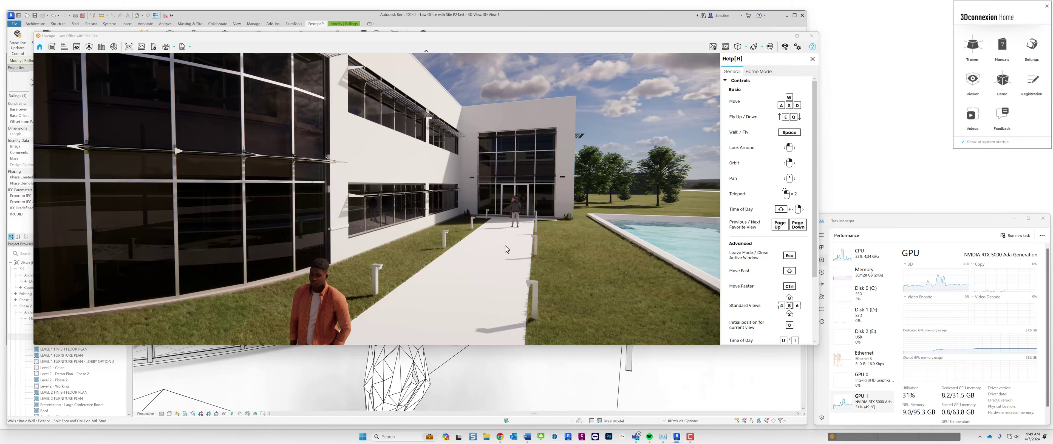
- Walk through the Enscape model along the front path, through the entrance doors and into the reception lobby
{"action": "key", "text": "w"}
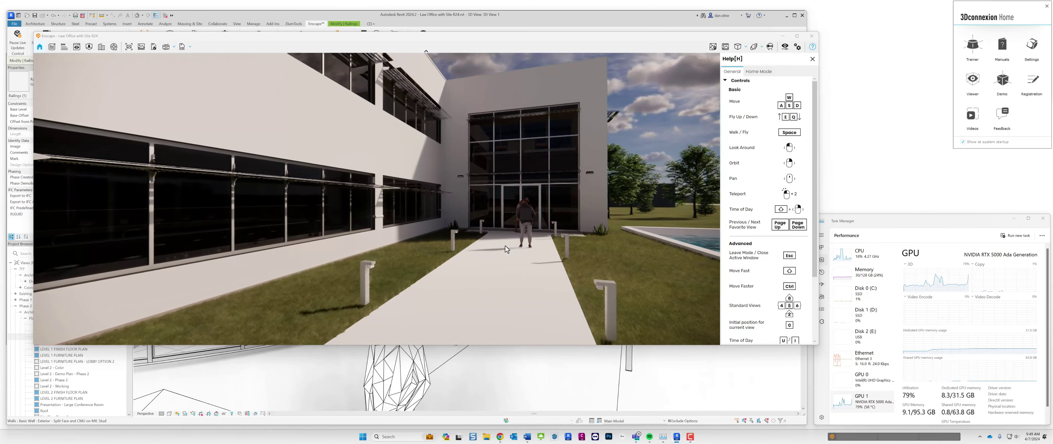
{"action": "key", "text": "w"}
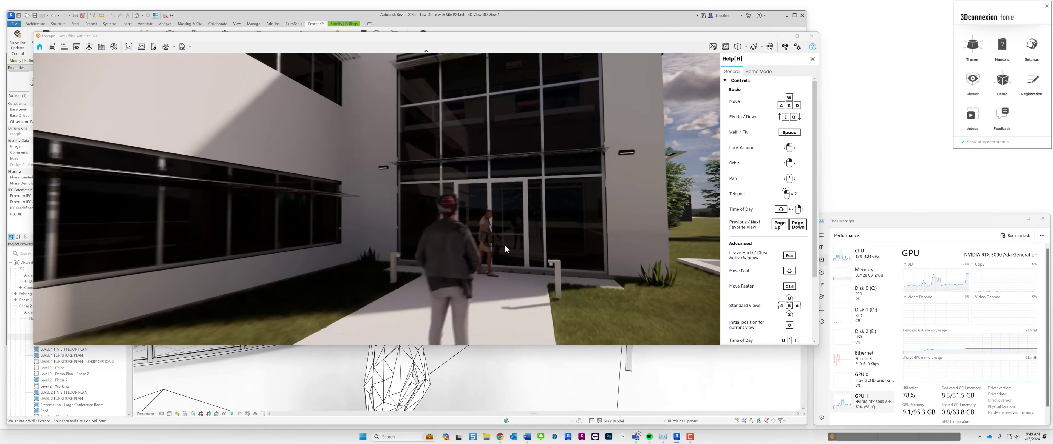
{"action": "key", "text": "w"}
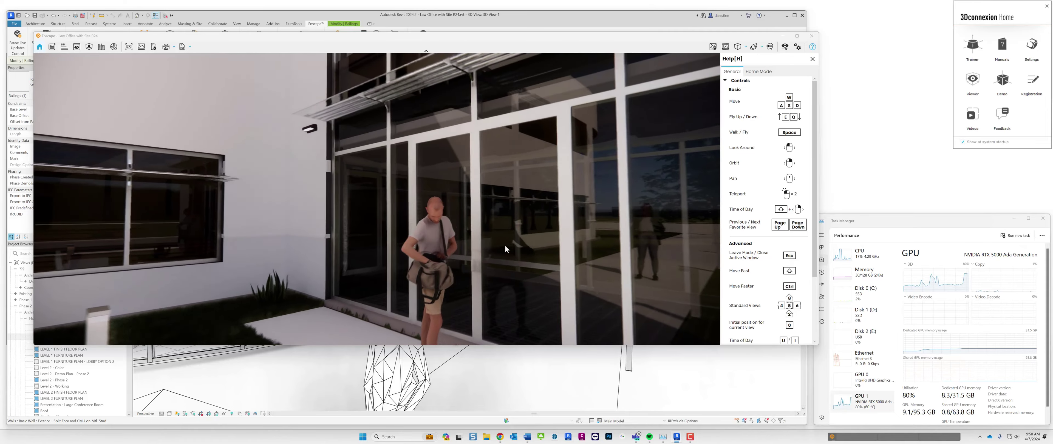
{"action": "key", "text": "w"}
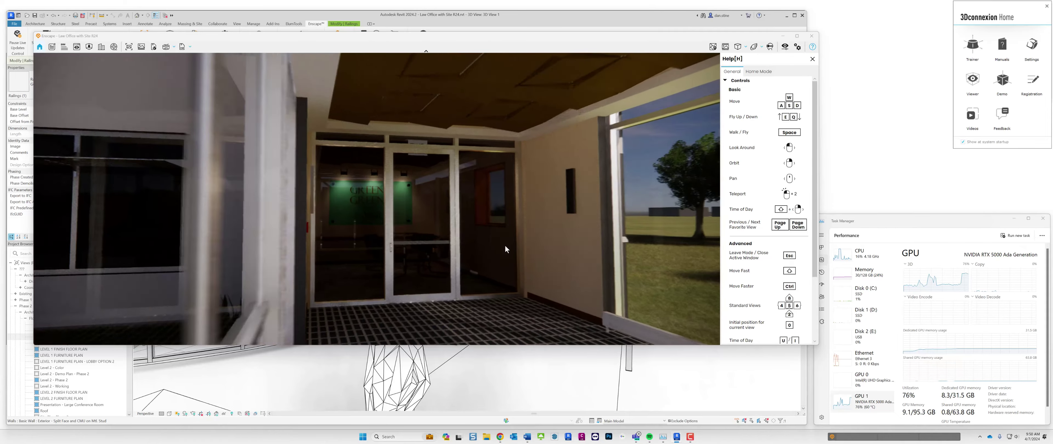
{"action": "key", "text": "w"}
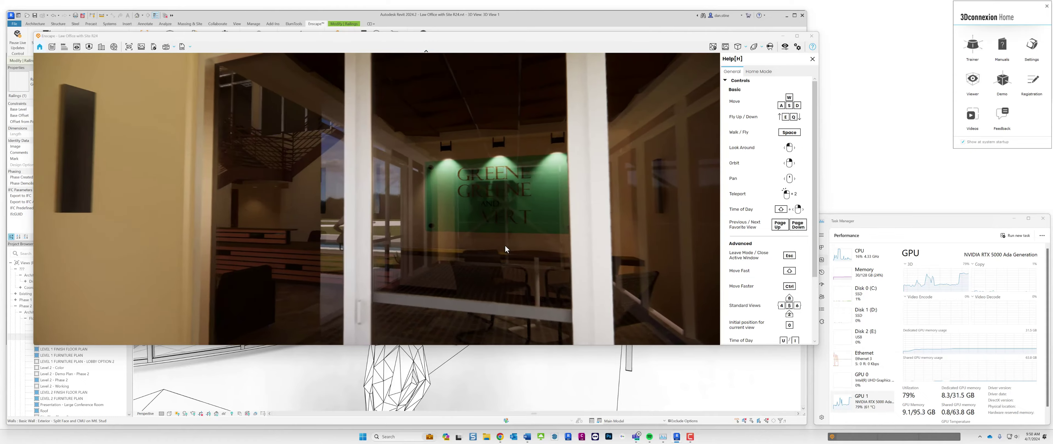
{"action": "key", "text": "w"}
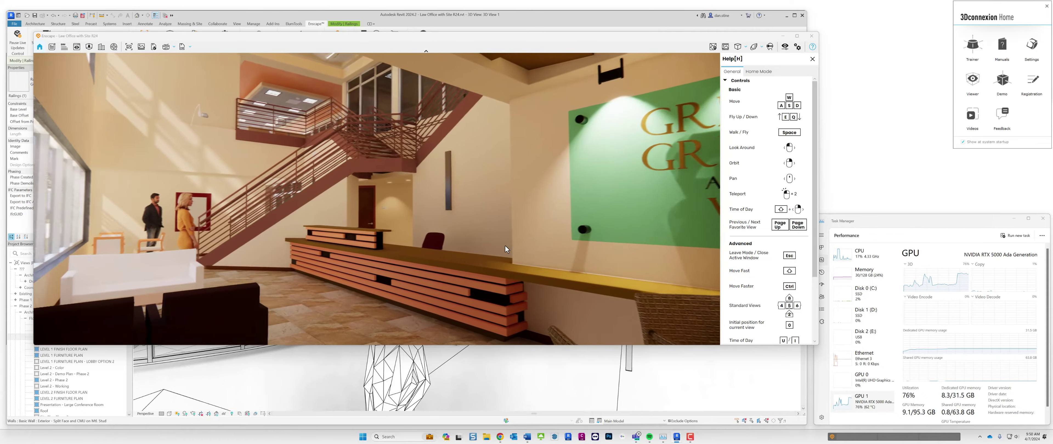
- Move through the lobby past the reception desk and rise along the staircase to the second-floor railing overlooking the open office
{"action": "key", "text": "w"}
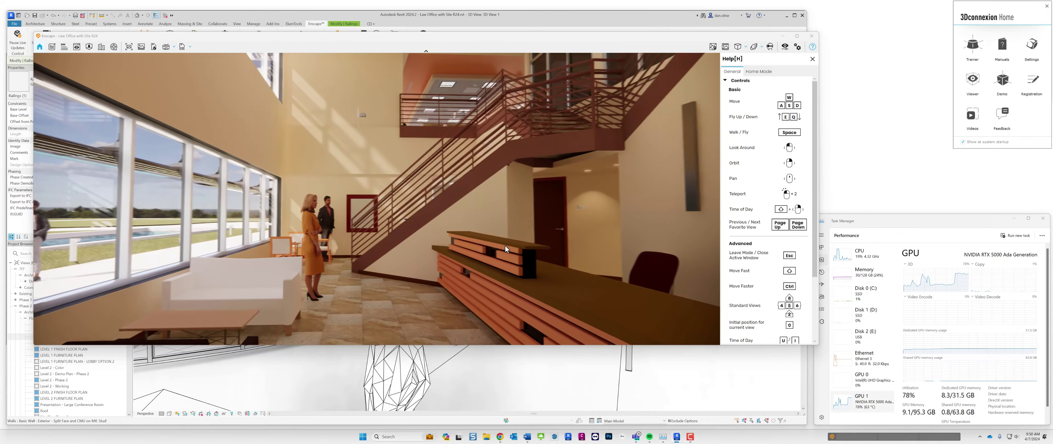
{"action": "key", "text": "w"}
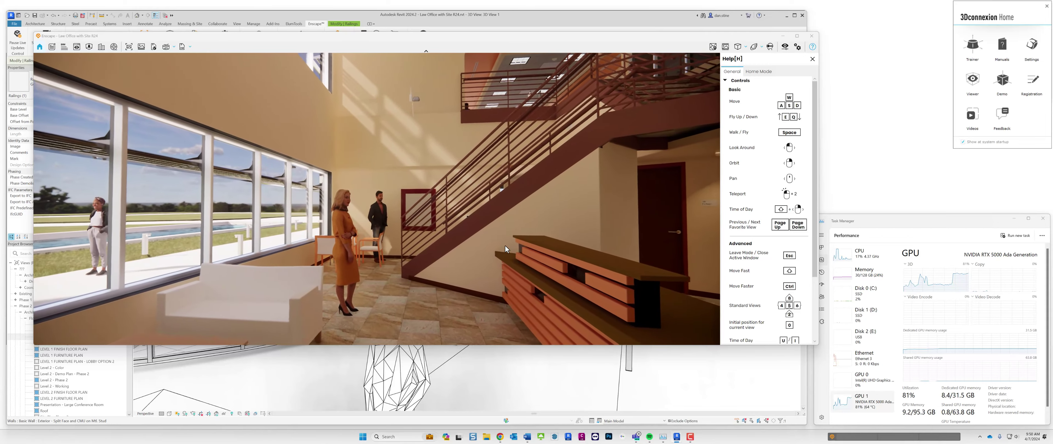
{"action": "key", "text": "w"}
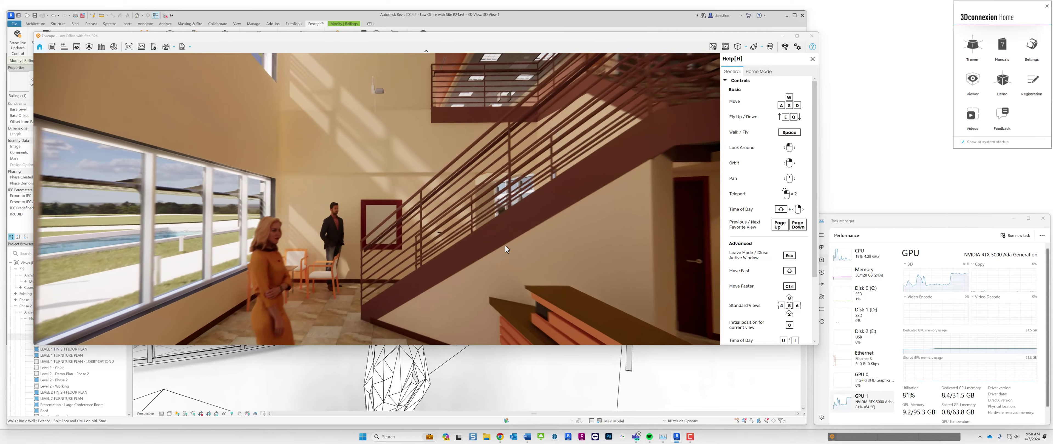
{"action": "key", "text": "w"}
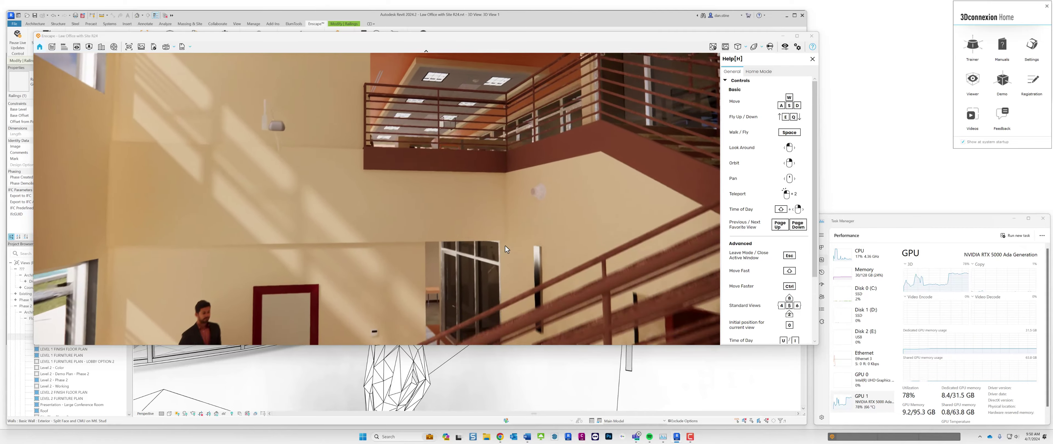
{"action": "key", "text": "w"}
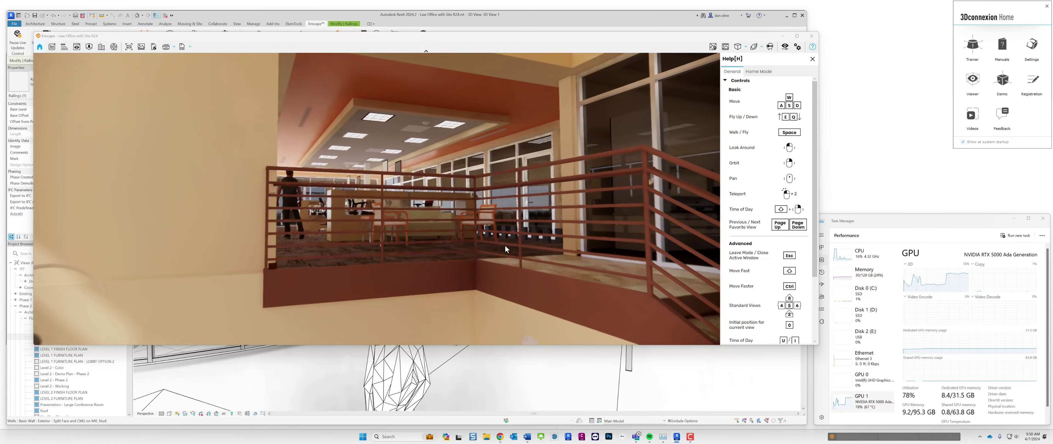
{"action": "key", "text": "w"}
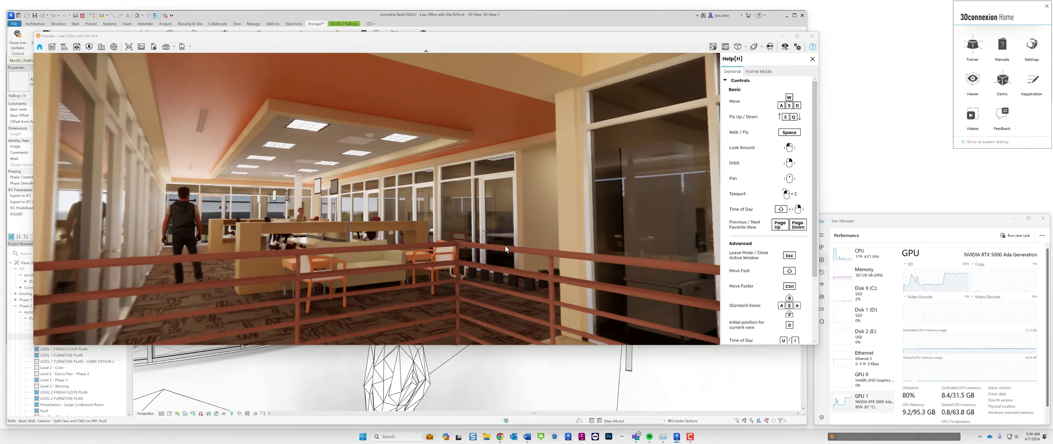
{"action": "key", "text": "w"}
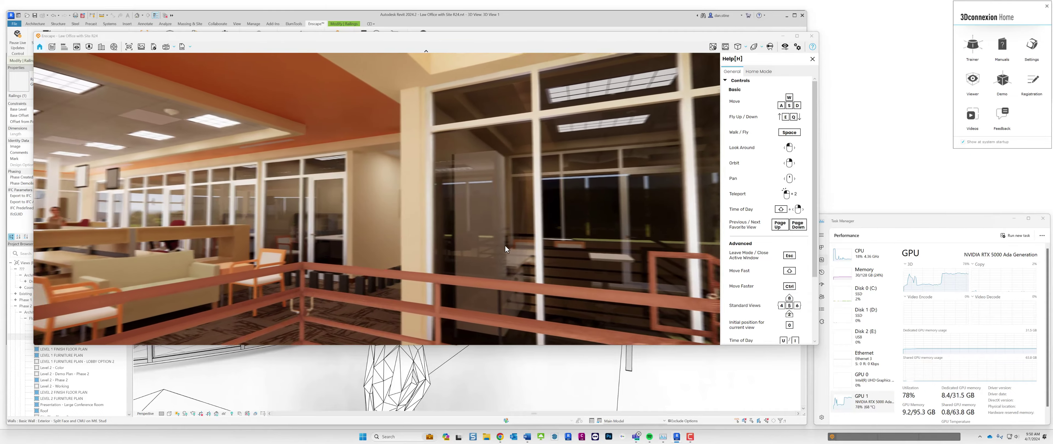
- Circle past the second-floor glazed offices and stair landing, descend to the corridor behind reception, and return to the lobby staircase
{"action": "key", "text": "d"}
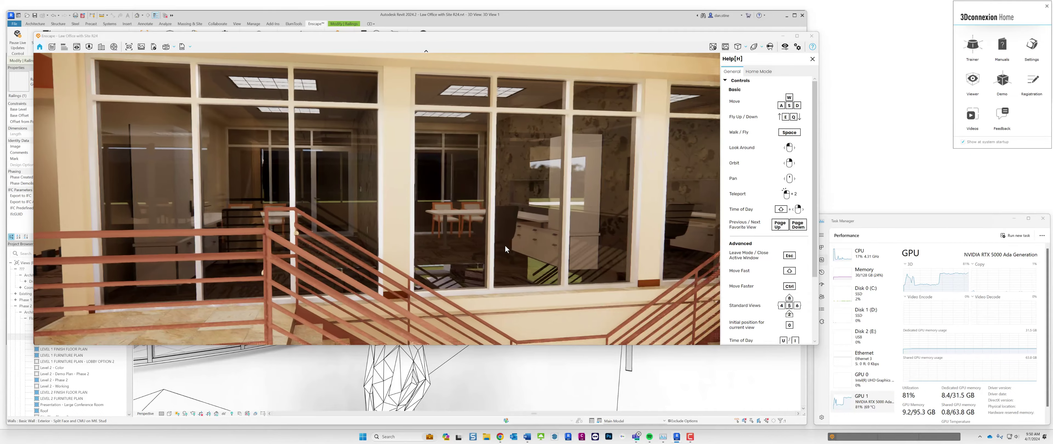
{"action": "key", "text": "d"}
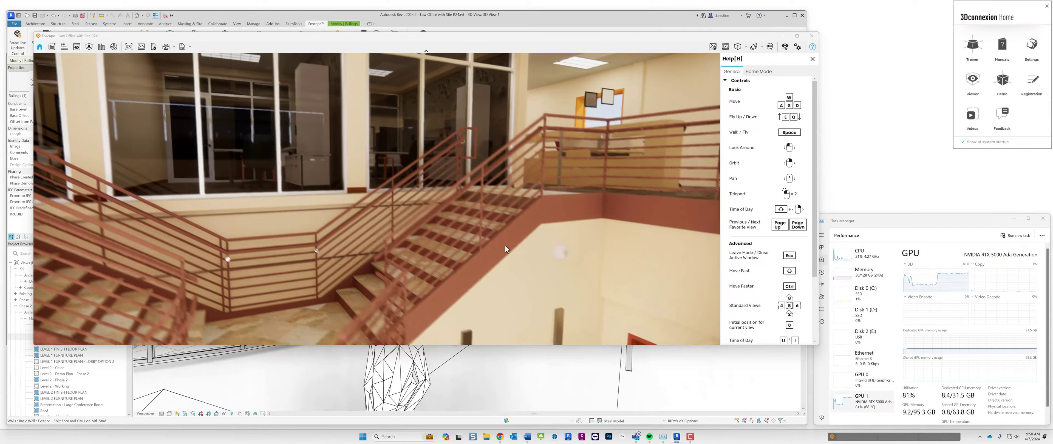
{"action": "key", "text": "q"}
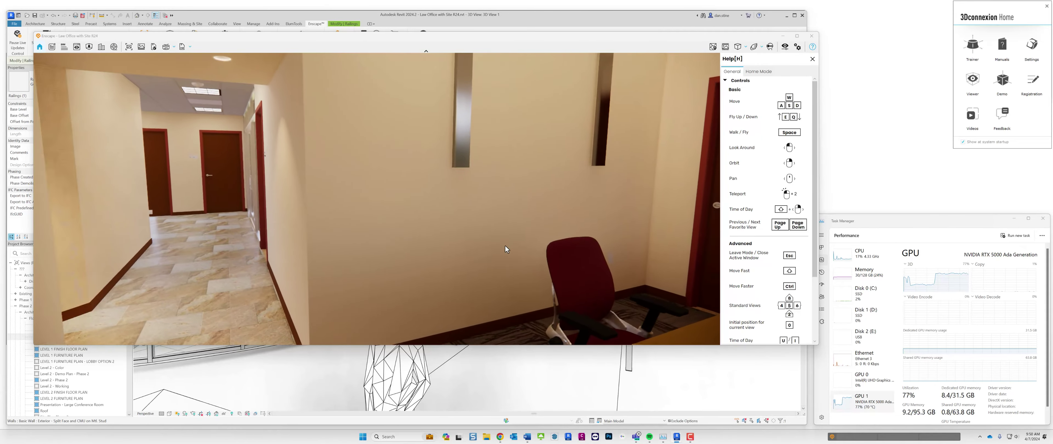
{"action": "key", "text": "w"}
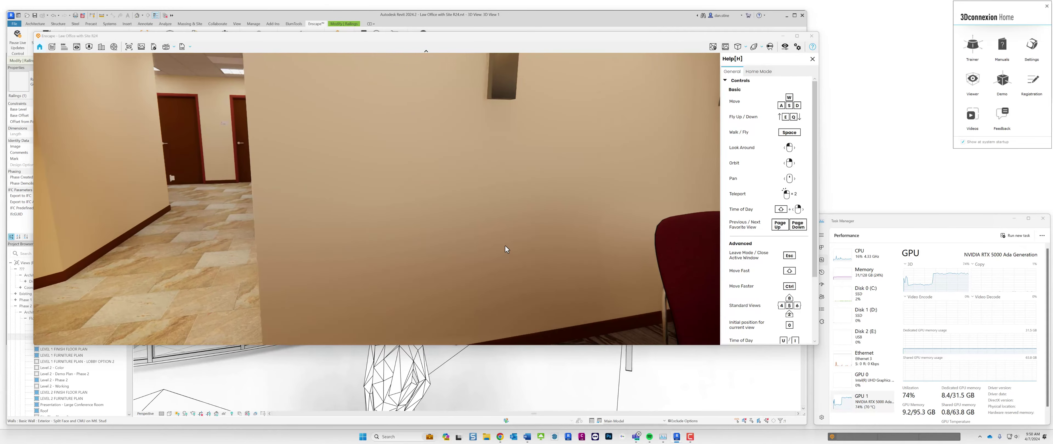
{"action": "key", "text": "d"}
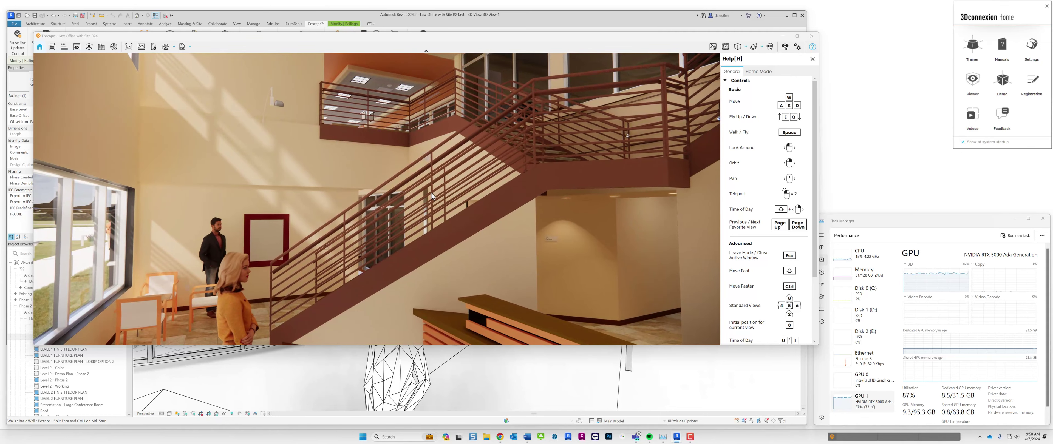
- Shift the Enscape time of day to night and view the illuminated building from the front path
{"action": "right_click_drag", "start_coordinate": [432, 196], "coordinate": [352, 196], "text": "shift"}
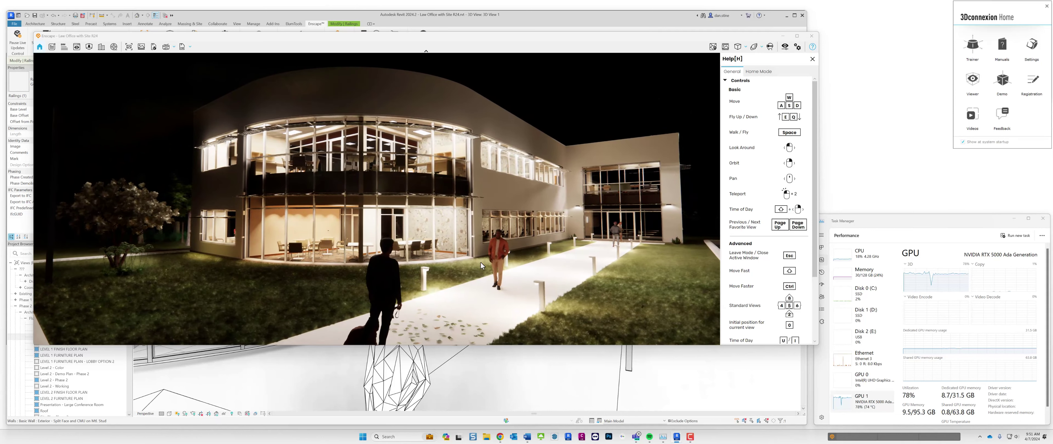
- Check the Enable SpaceMouse option in the Input section of the Enscape window settings and close the settings
{"action": "left_click", "coordinate": [797, 47]}
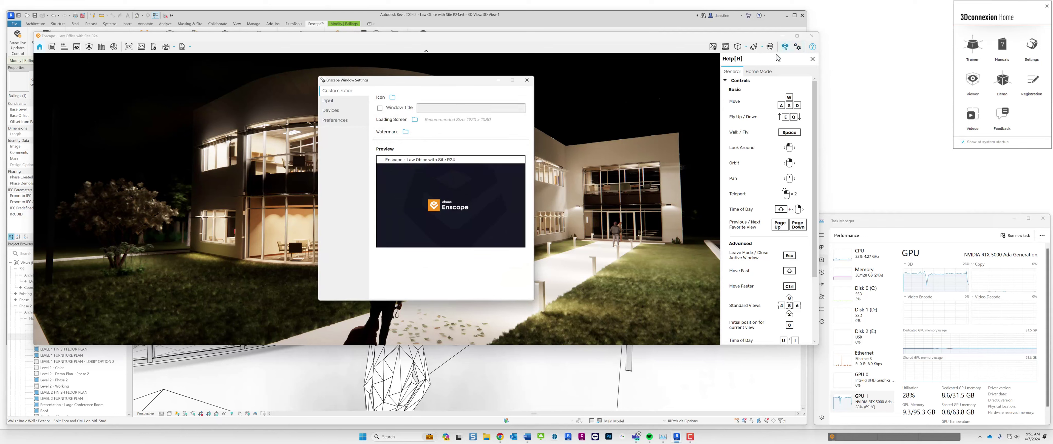
{"action": "left_click", "coordinate": [327, 101]}
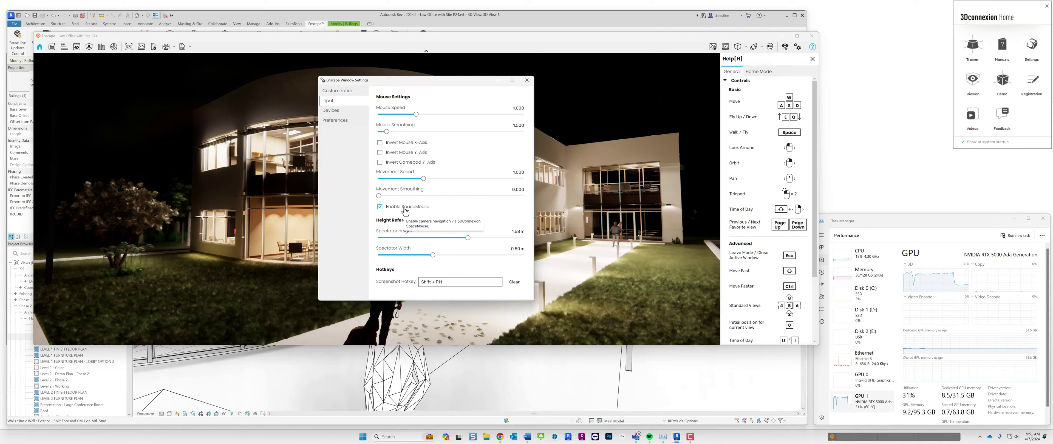
{"action": "left_click", "coordinate": [526, 81]}
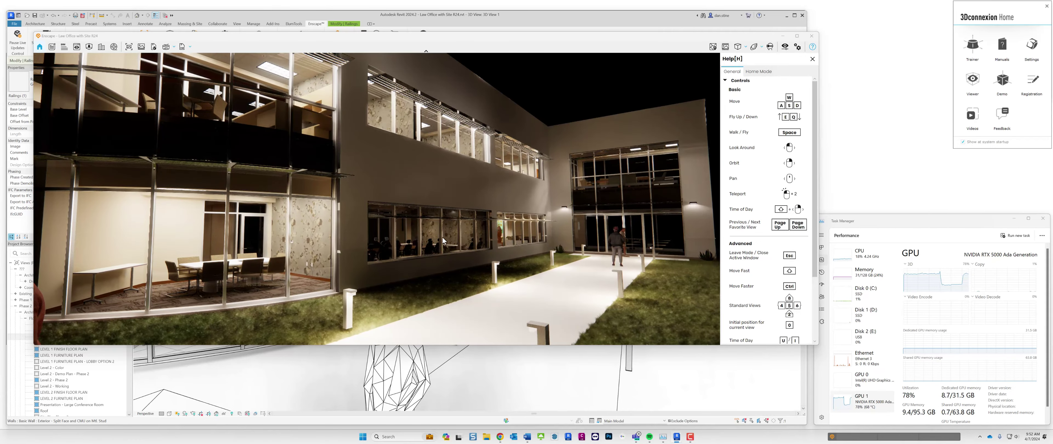
- Shift the time of day from night to daylight for the exterior view along the entrance path
{"action": "right_click_drag", "start_coordinate": [442, 238], "coordinate": [532, 238], "text": "shift"}
{"action": "right_click_drag", "start_coordinate": [361, 216], "coordinate": [362, 216], "text": "shift"}
{"action": "right_click_drag", "start_coordinate": [274, 229], "coordinate": [275, 229], "text": "shift"}
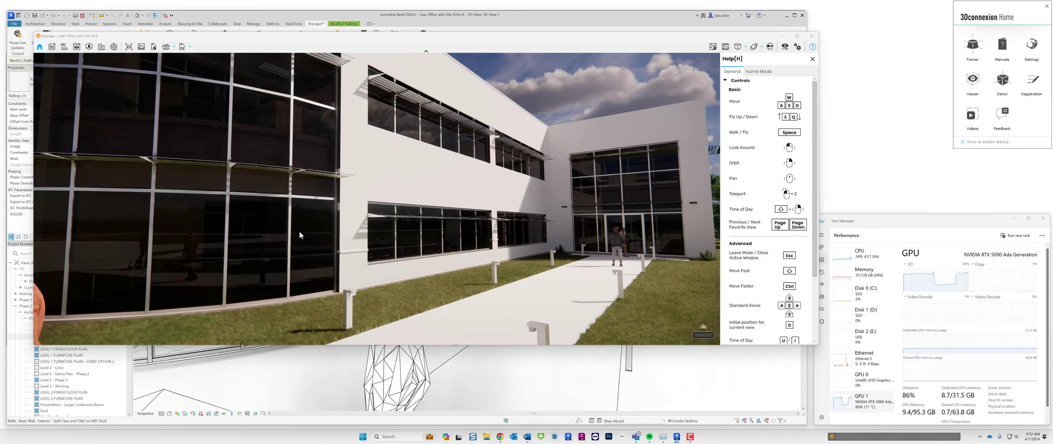